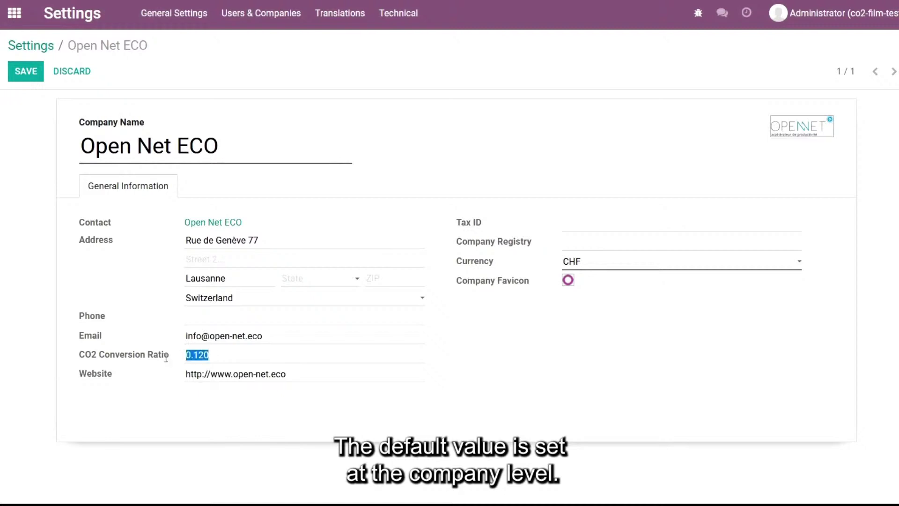
# In the Contacts app's country list, open Albania for editing and check its CO2 Conversion Ratio
pyautogui.click(113, 299)
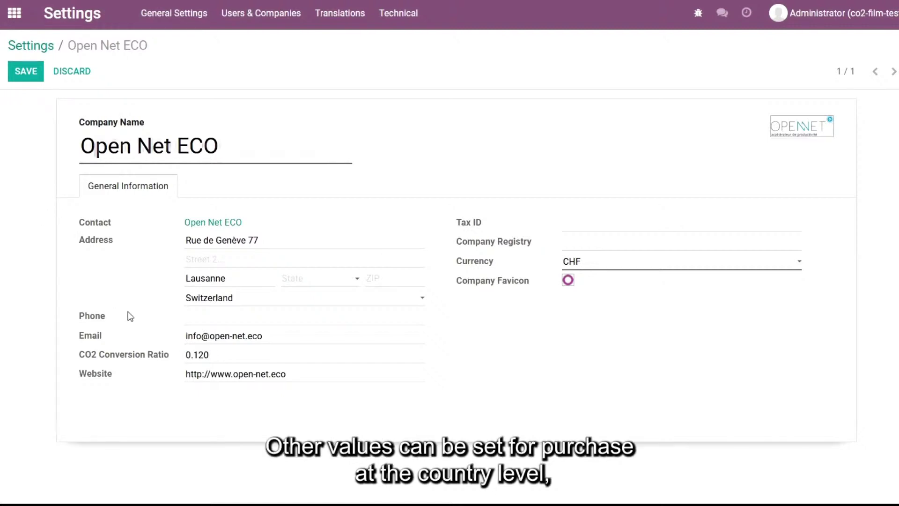
pyautogui.click(14, 14)
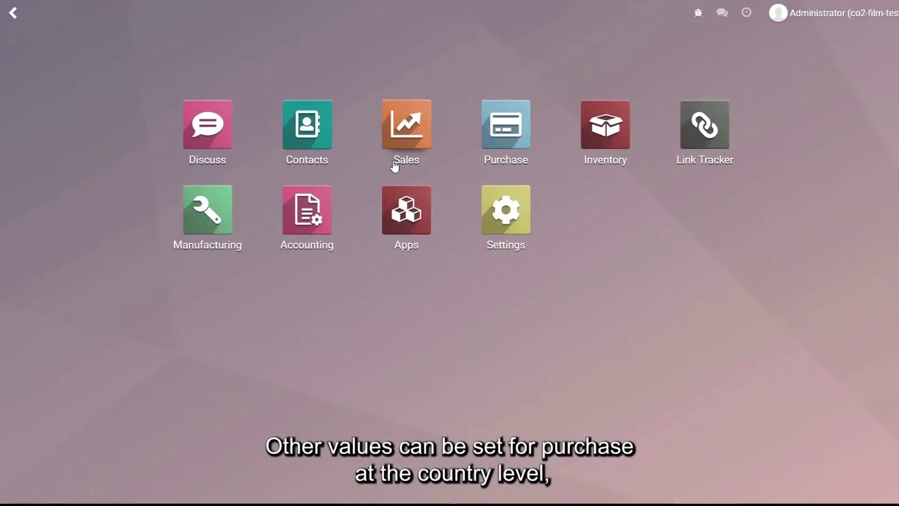
pyautogui.click(306, 125)
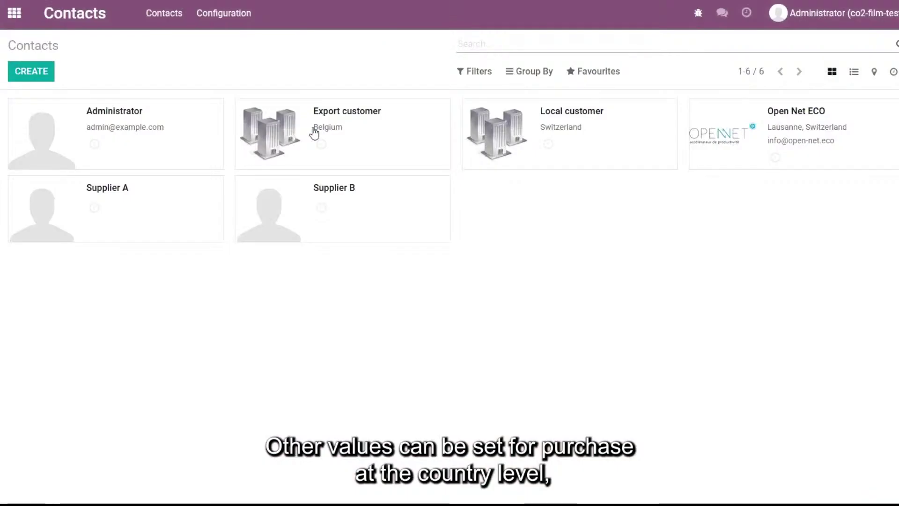
pyautogui.click(228, 18)
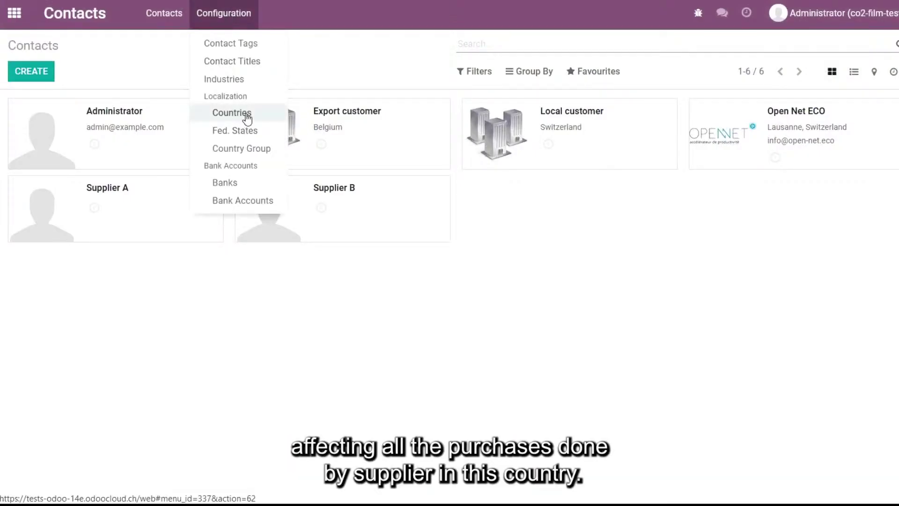
pyautogui.click(227, 114)
pyautogui.click(113, 161)
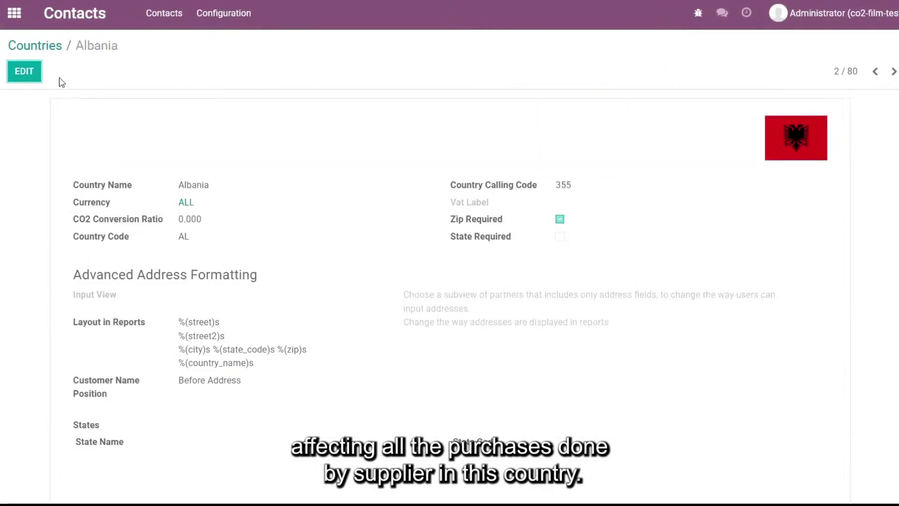
pyautogui.click(26, 75)
pyautogui.moveTo(205, 224); pyautogui.dragTo(158, 225)
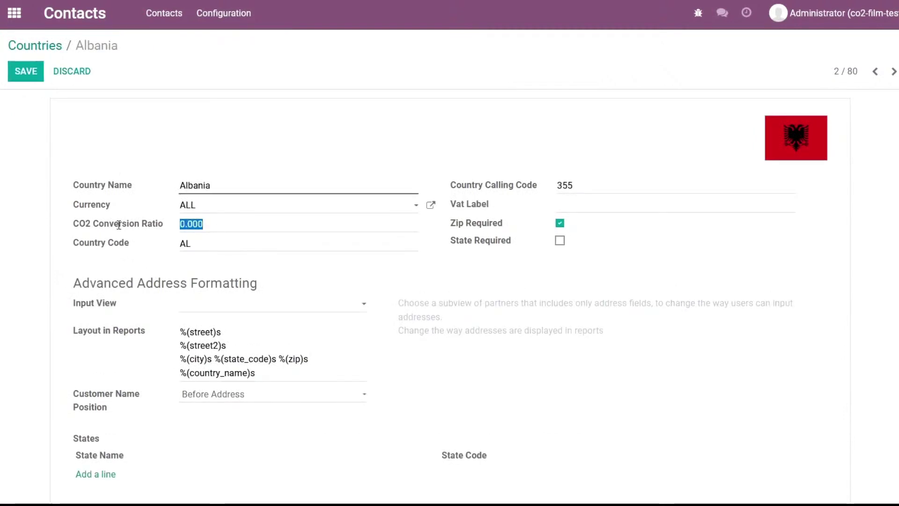
# In the Inventory app, open the All / Saleable product category for editing and view its CO2 conversion ratios for purchase and sale
pyautogui.click(15, 13)
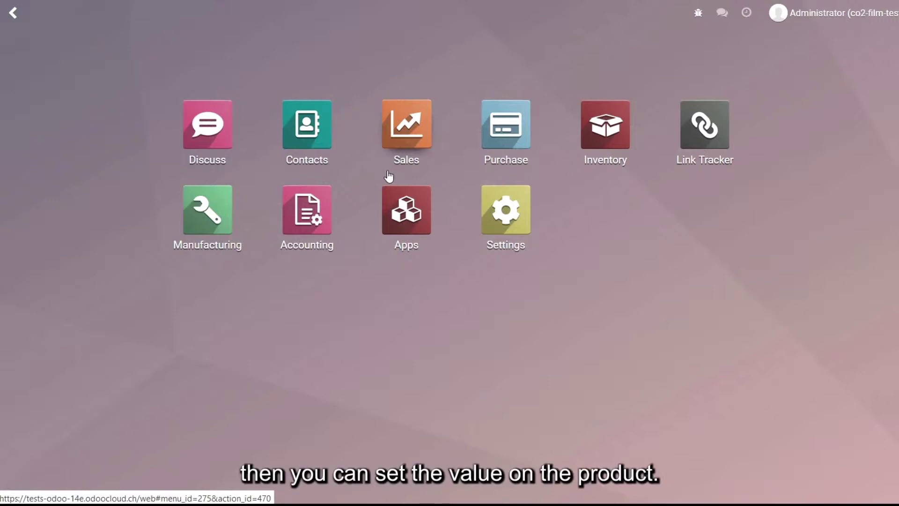
pyautogui.click(599, 135)
pyautogui.click(387, 20)
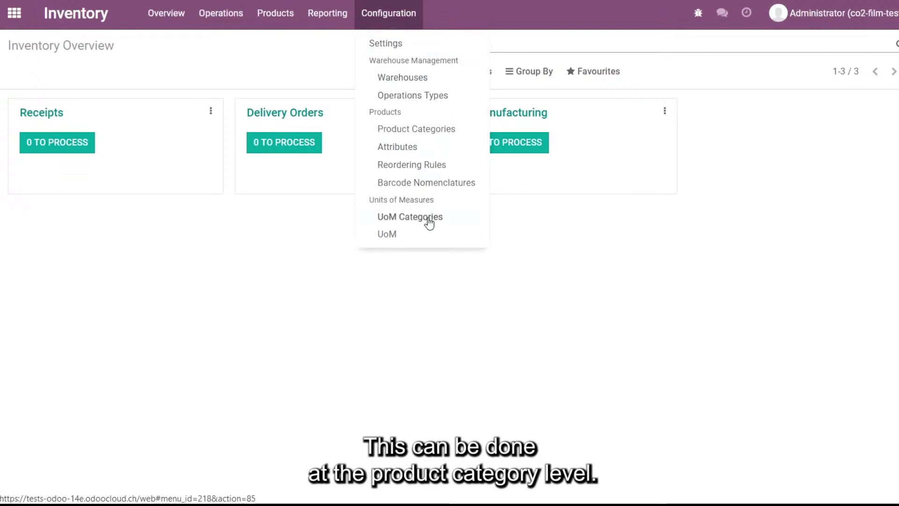
pyautogui.click(426, 131)
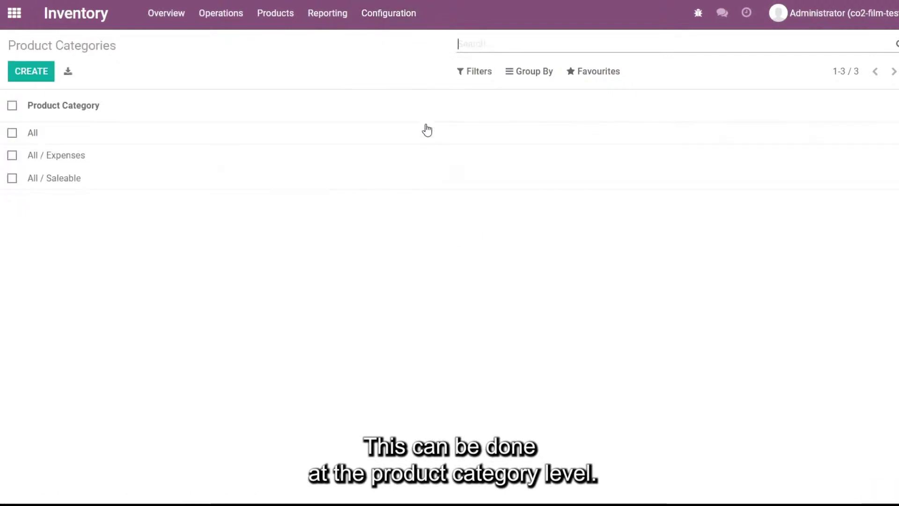
pyautogui.click(167, 188)
pyautogui.click(336, 341)
pyautogui.scroll(-3, 336, 342)
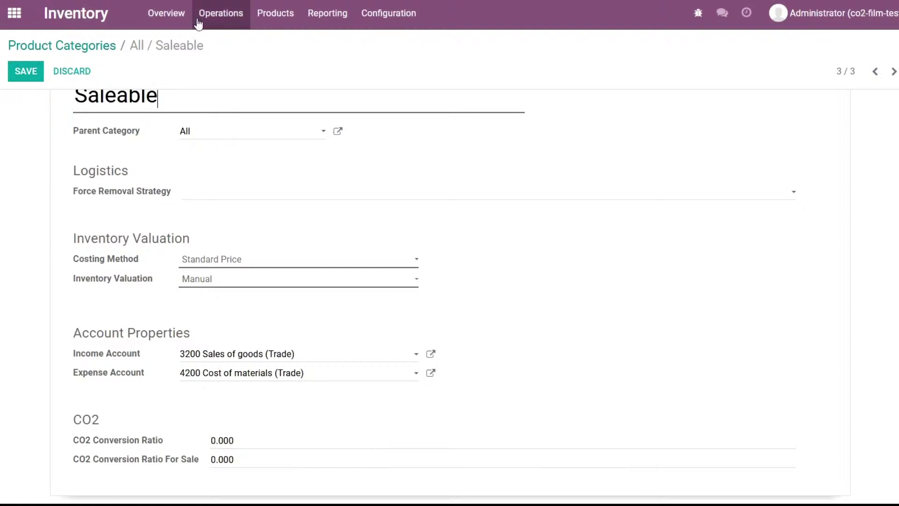
# Apply the saved Carbon pricing method favourite to the product list and check the CO2 settings of Hosting (On price)
pyautogui.click(277, 14)
pyautogui.click(283, 43)
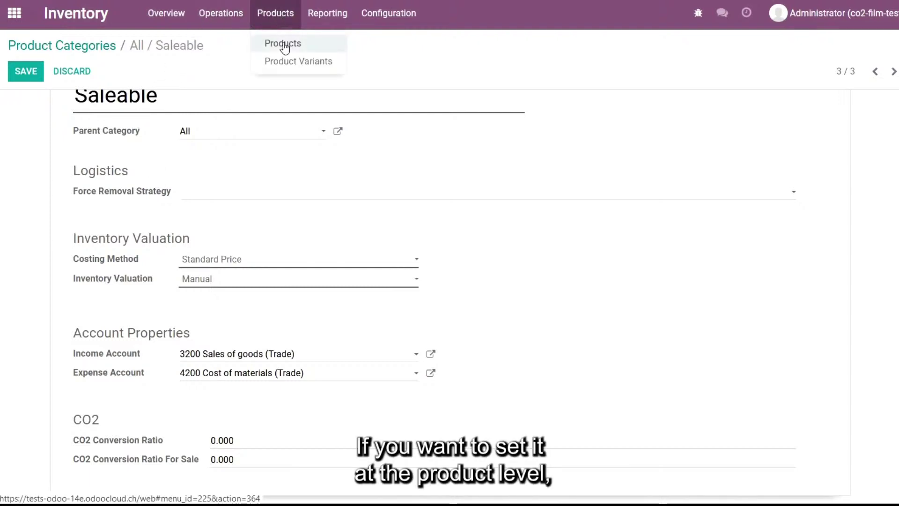
pyautogui.click(585, 79)
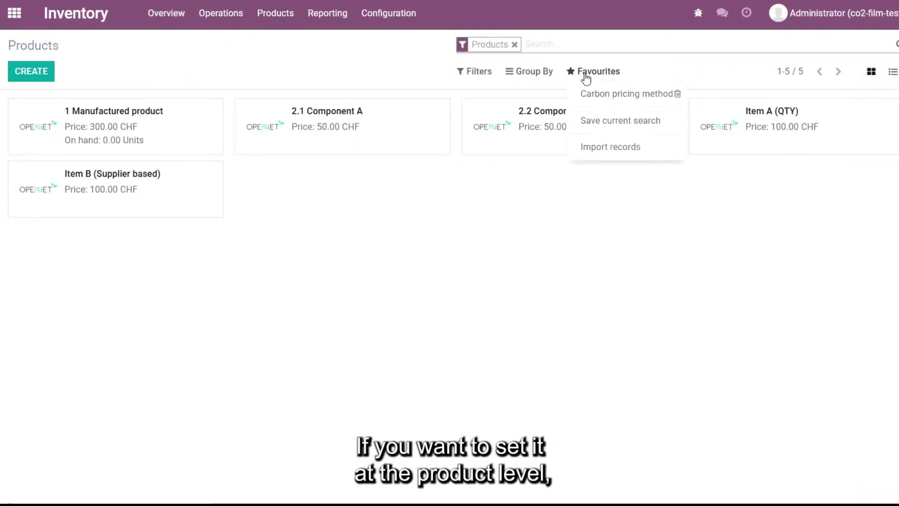
pyautogui.click(613, 98)
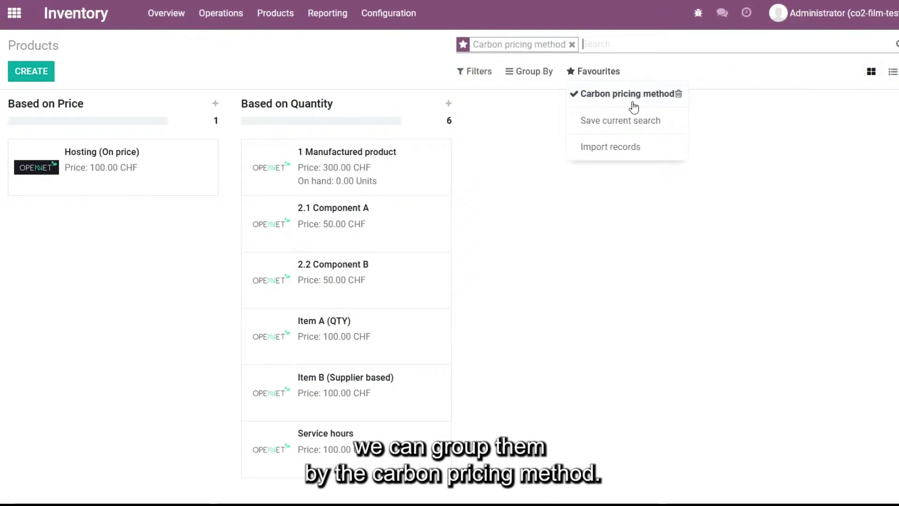
pyautogui.click(162, 171)
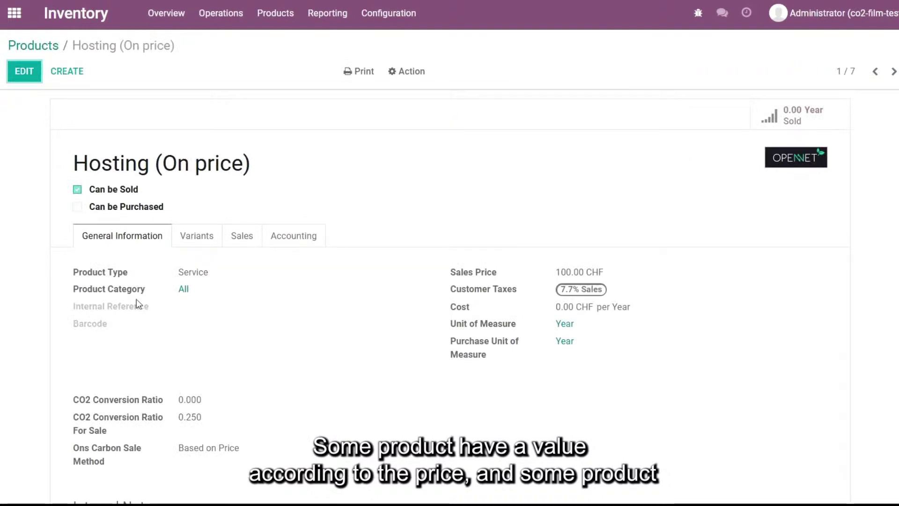
pyautogui.click(38, 49)
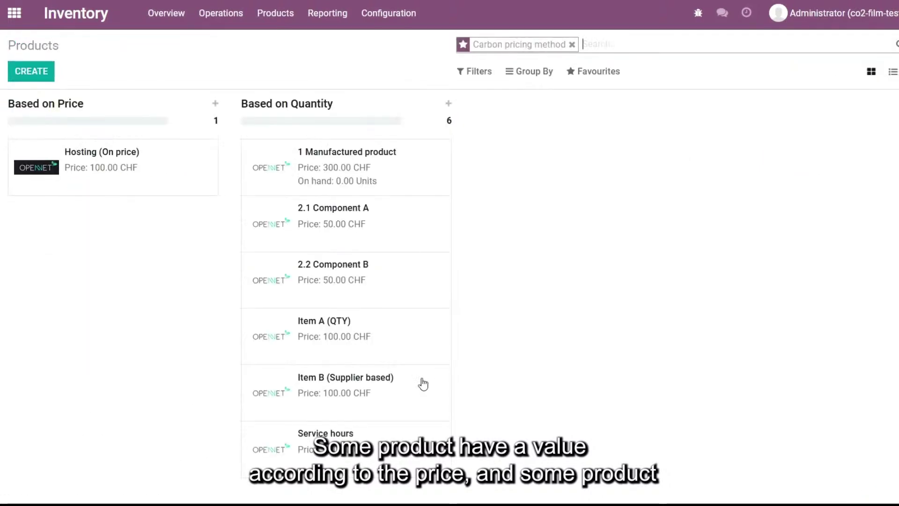
# Open Item B (Supplier based) for editing and review its CO2 ratios and the Ons Carbon Sale Method choices
pyautogui.click(412, 396)
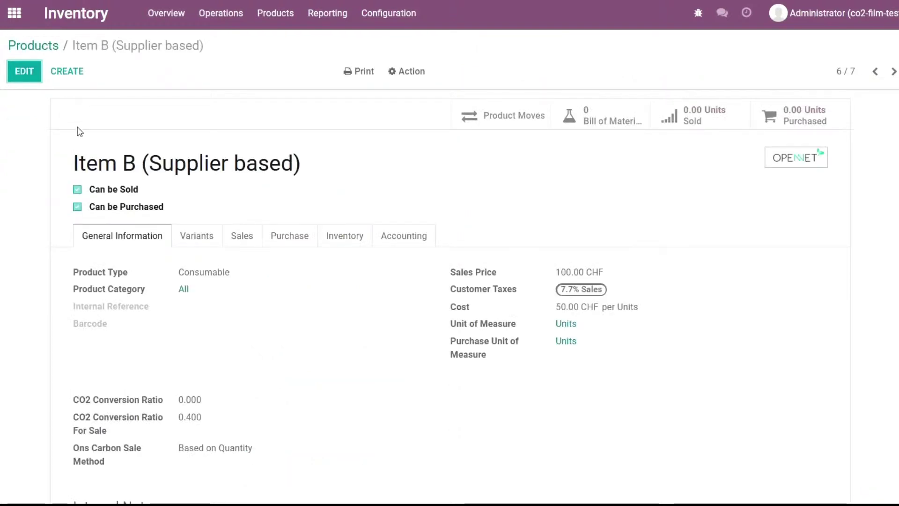
pyautogui.click(23, 71)
pyautogui.scroll(-3, 234, 418)
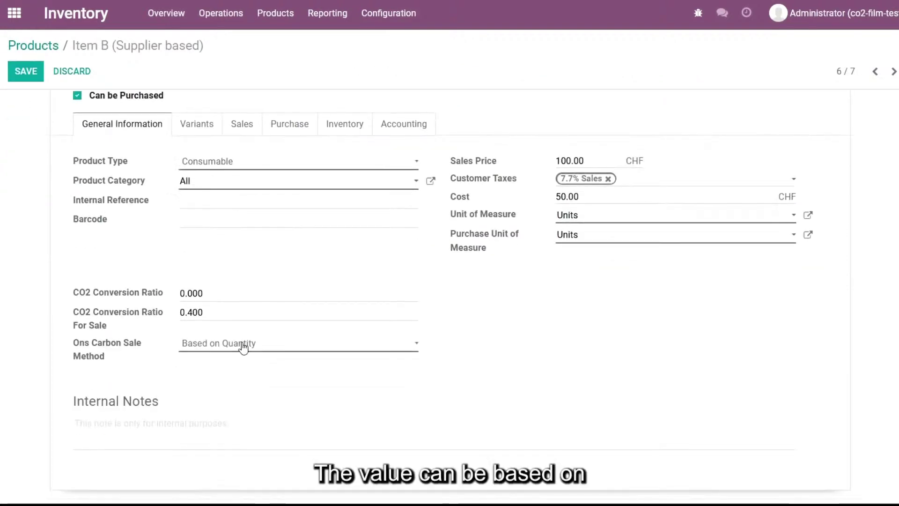
pyautogui.click(241, 345)
pyautogui.click(240, 364)
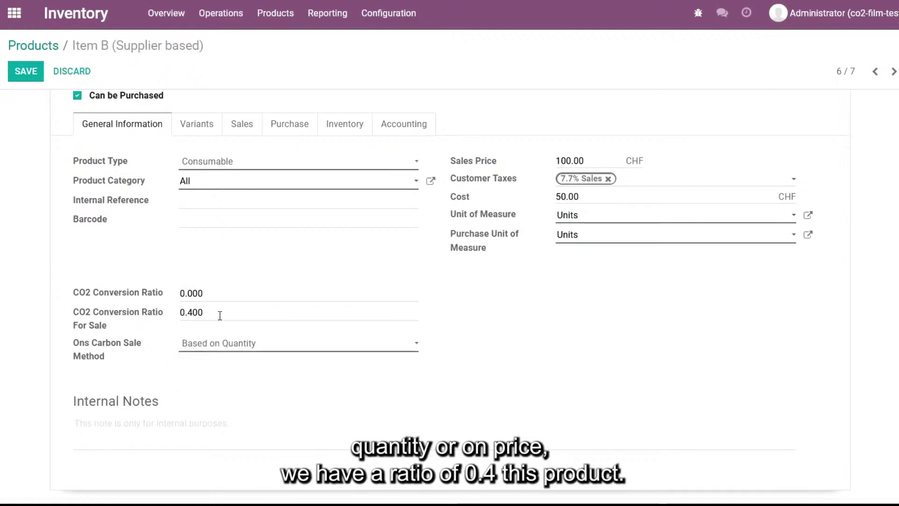
pyautogui.scroll(3, 183, 328)
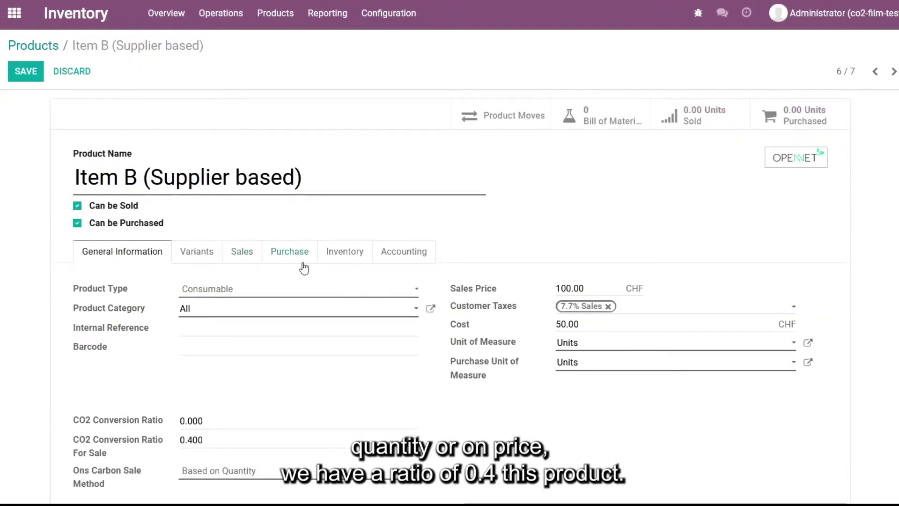
# Review the CO2 conversion ratio of each supplier in Item B's purchase information, then return to the product list
pyautogui.click(290, 255)
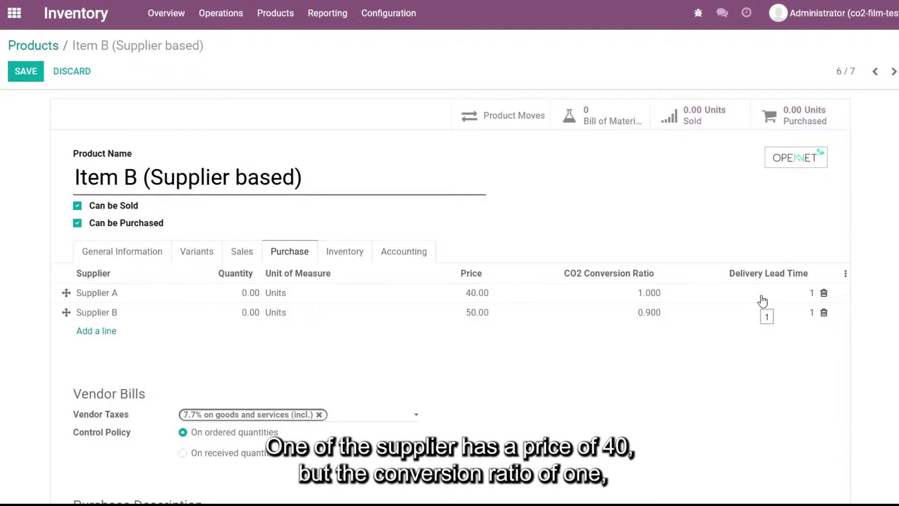
pyautogui.moveTo(763, 301)
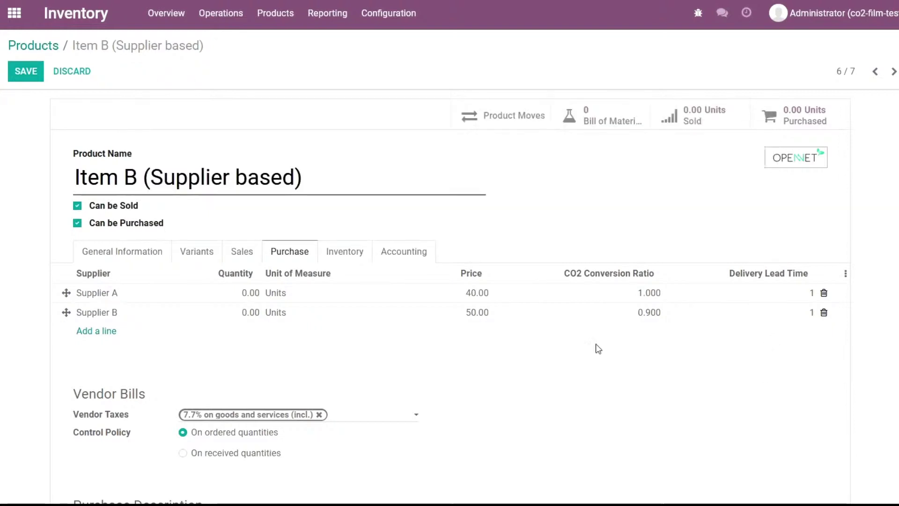
pyautogui.click(49, 45)
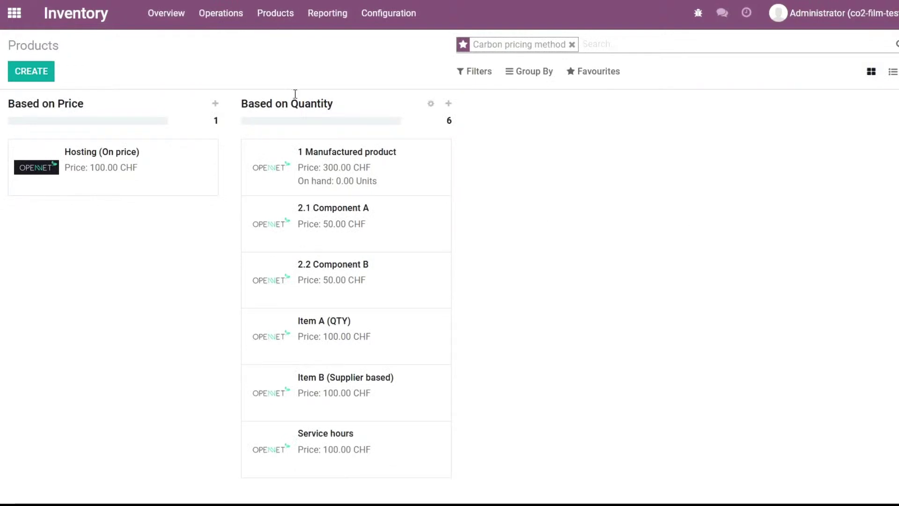
# In the Accounting app's chart of accounts, open the setup of account 1001 Cash and check its CO2 conversion ratio
pyautogui.click(14, 13)
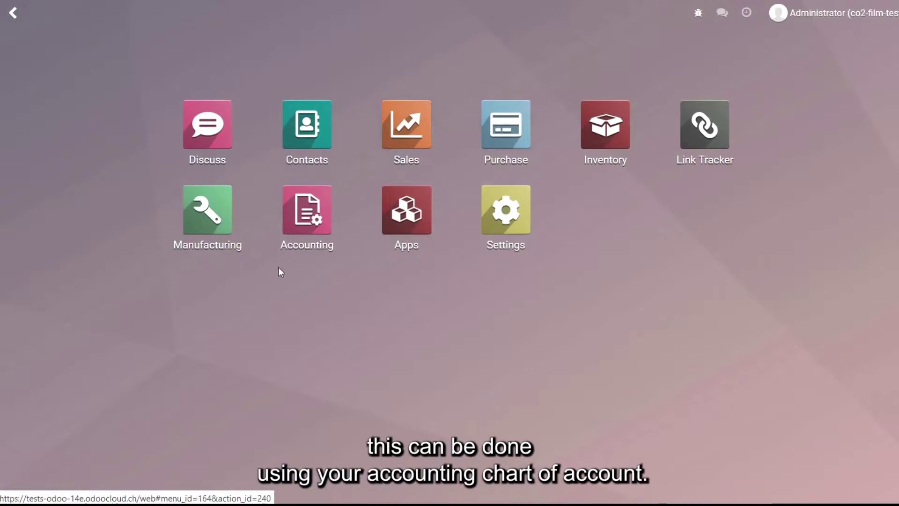
pyautogui.click(310, 222)
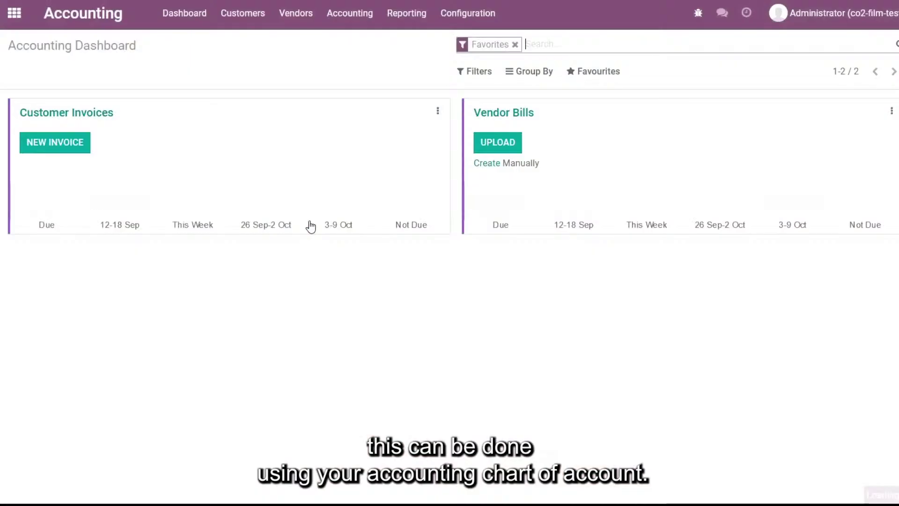
pyautogui.click(475, 16)
pyautogui.click(502, 123)
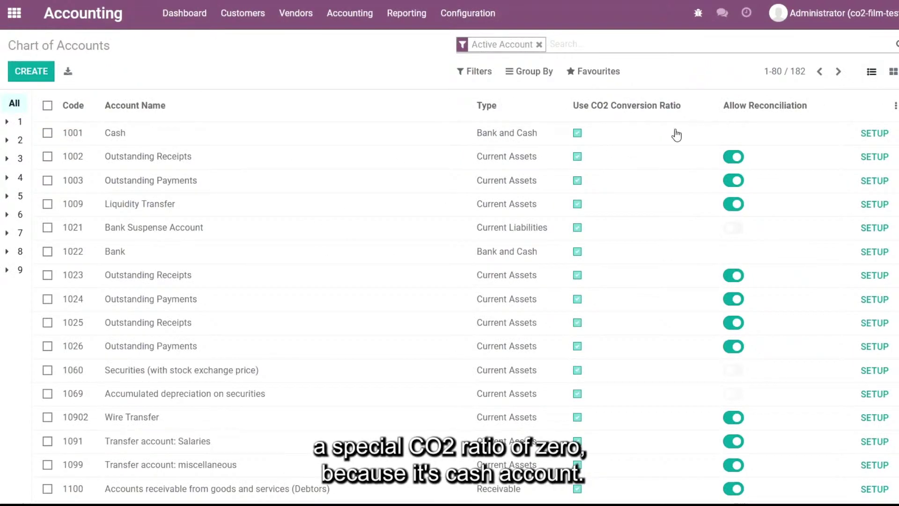
pyautogui.click(879, 133)
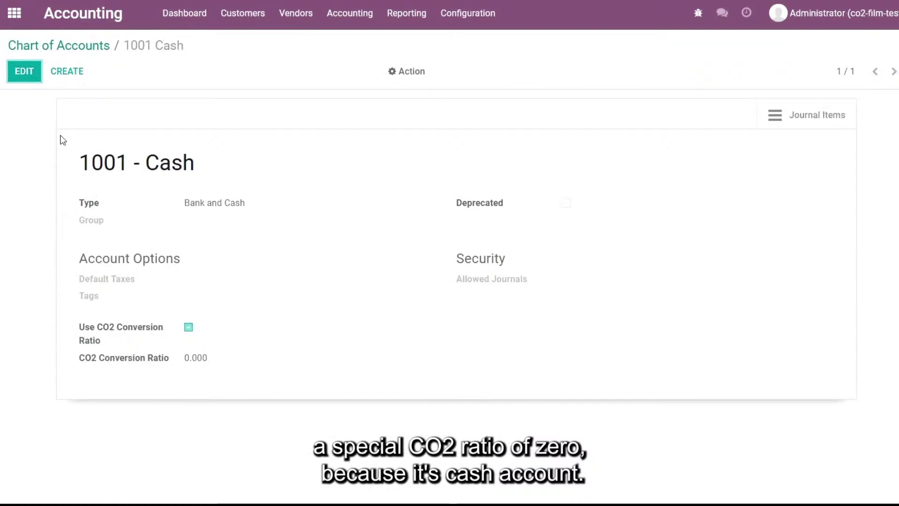
pyautogui.click(74, 50)
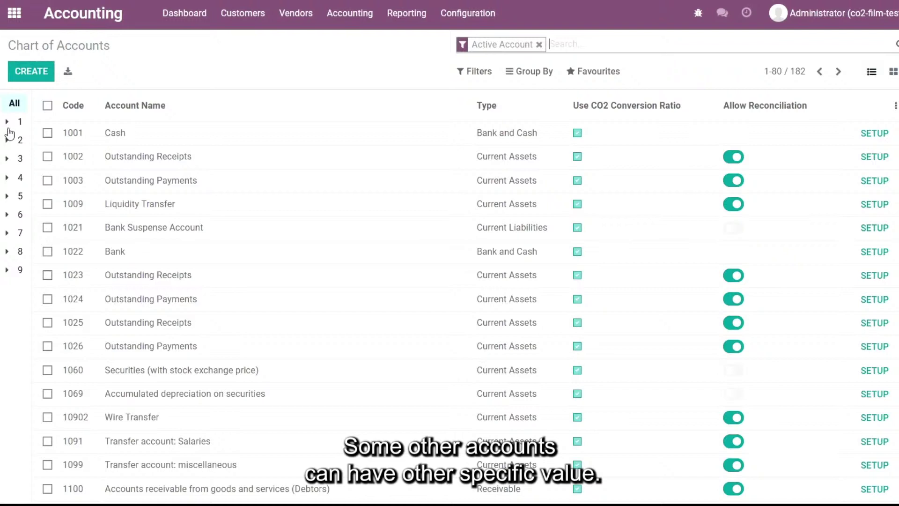
# Filter the chart of accounts to group 15 and view the CO2 setup of account 1500 Machinery
pyautogui.click(7, 123)
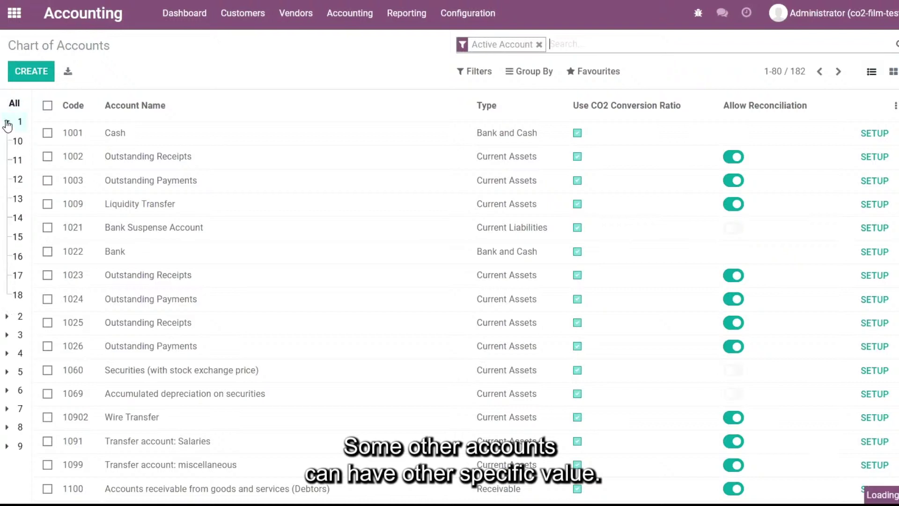
pyautogui.click(18, 241)
pyautogui.click(882, 134)
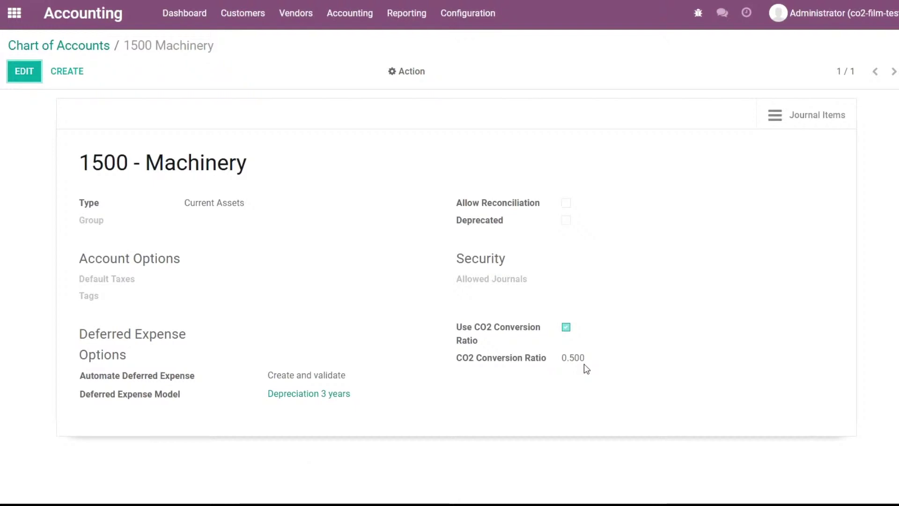
# In Accounting's financial reports configuration, open Profit and Loss CO2 for editing and view its Co2 Report settings
pyautogui.click(14, 12)
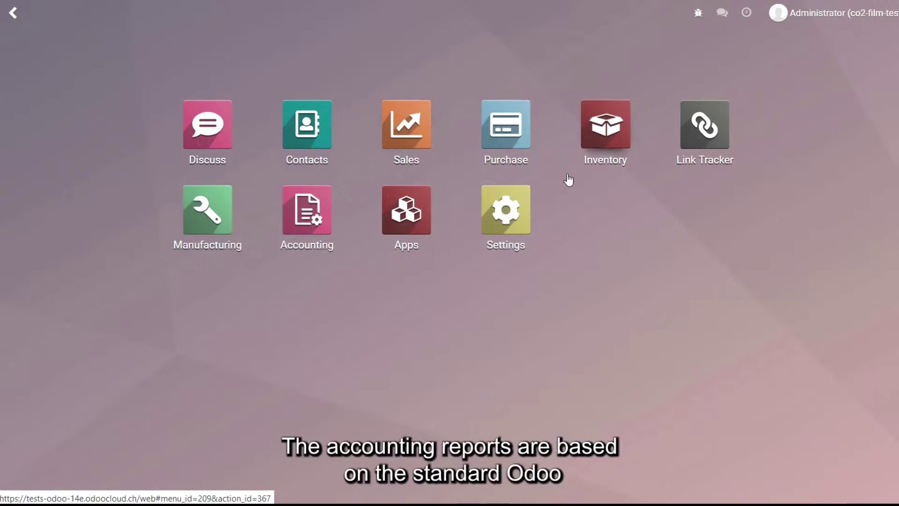
pyautogui.click(320, 219)
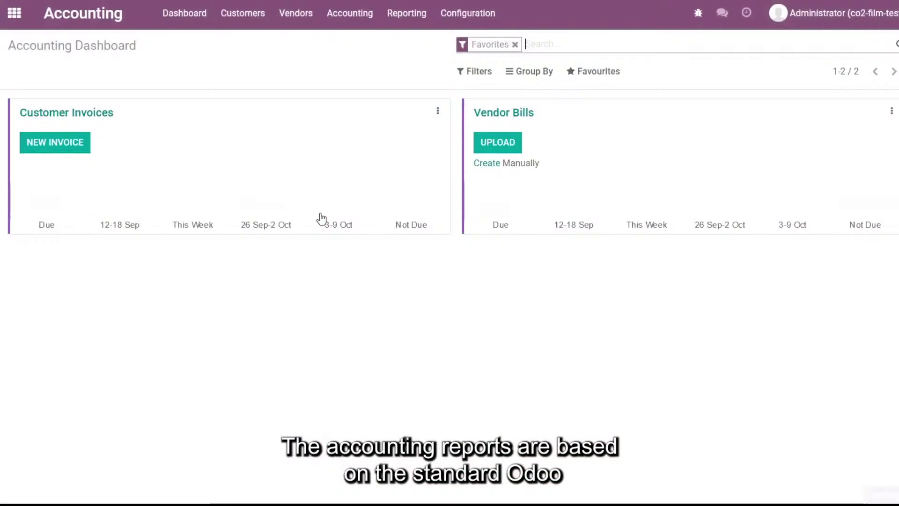
pyautogui.click(470, 18)
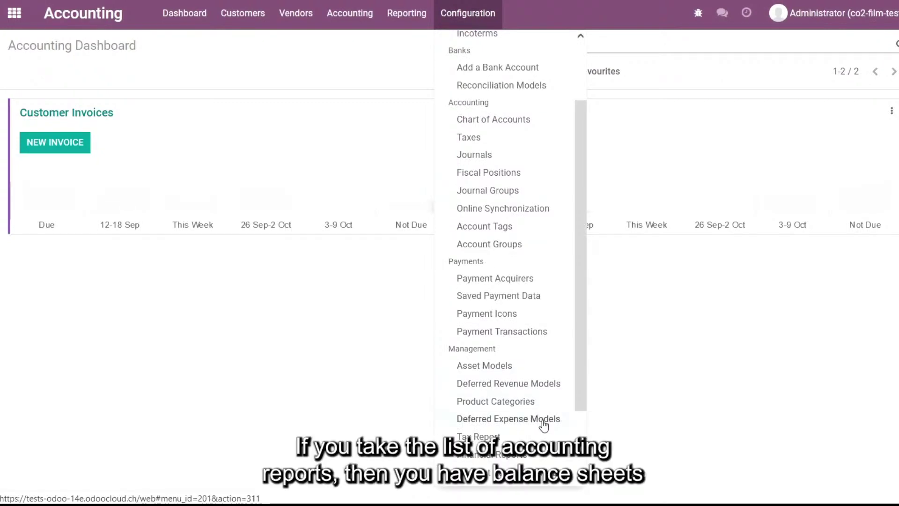
pyautogui.scroll(-3, 546, 392)
pyautogui.click(537, 377)
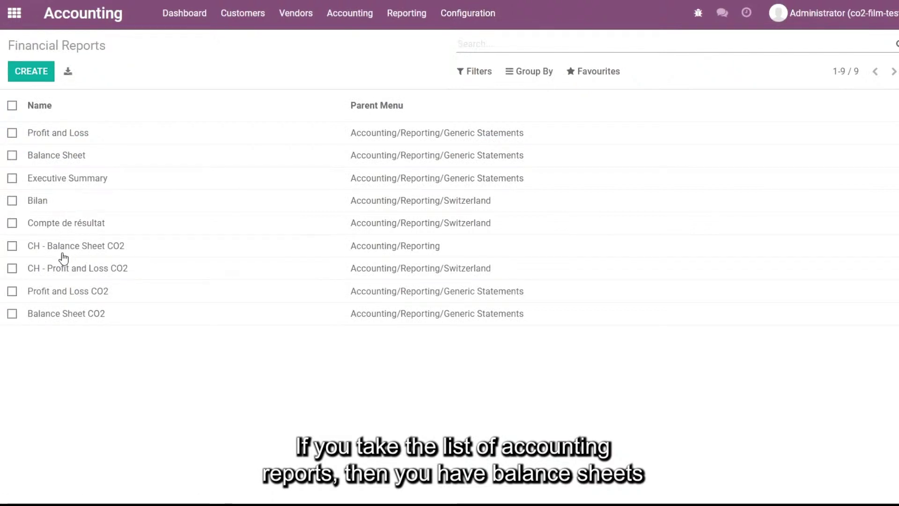
pyautogui.click(103, 301)
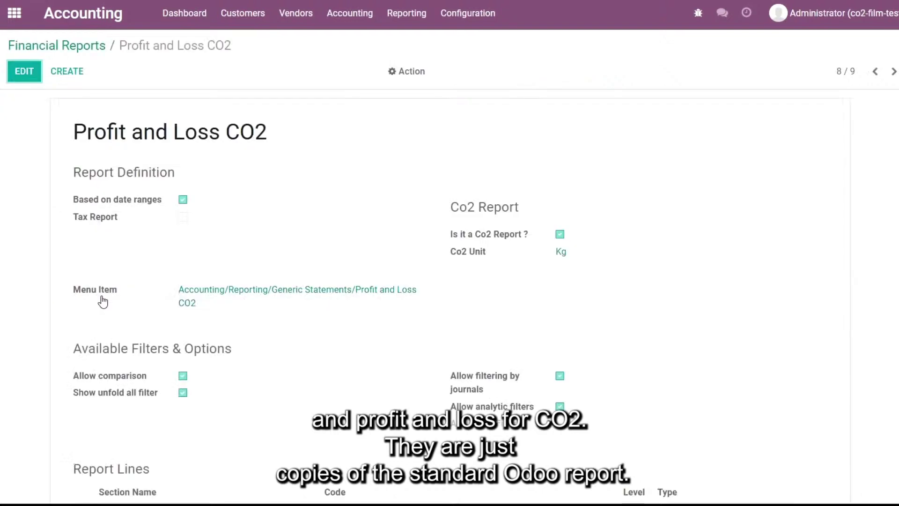
pyautogui.click(24, 71)
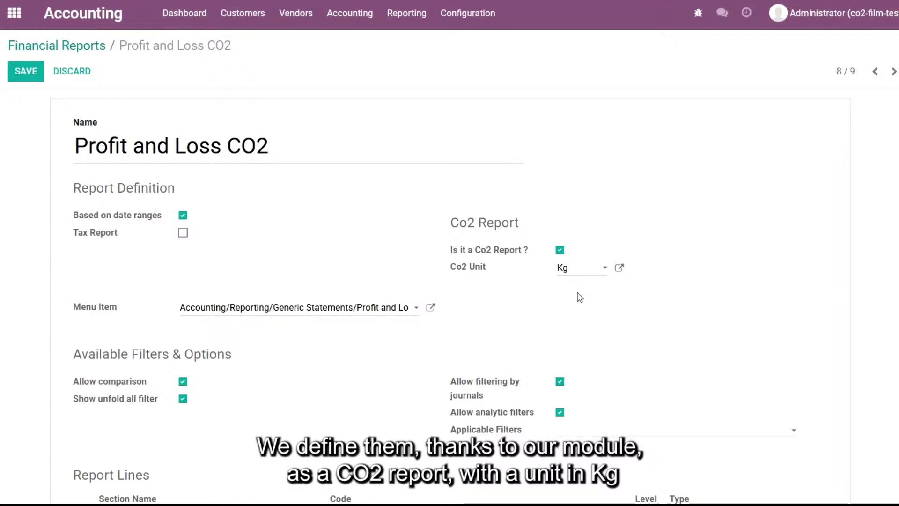
# Inspect the Income report line of Profit and Loss CO2 and its Gross Profit child line, then close them
pyautogui.scroll(-3, 744, 363)
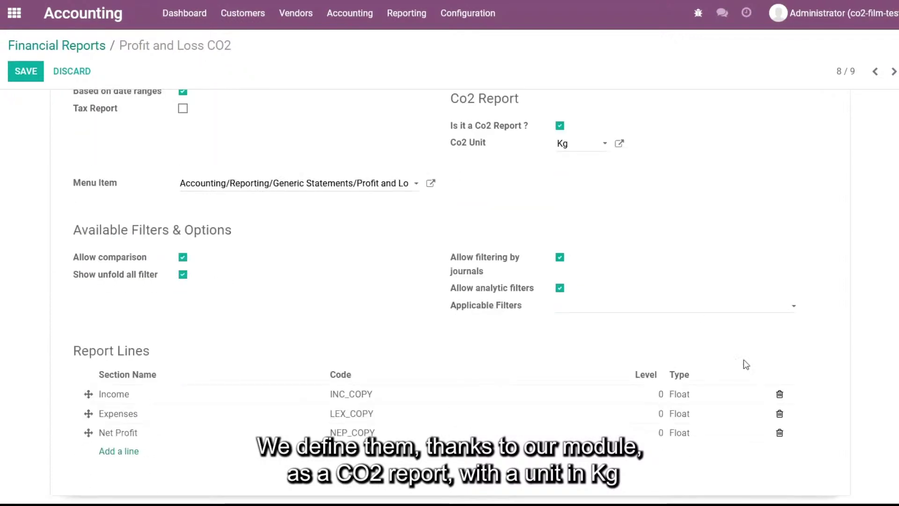
pyautogui.click(395, 397)
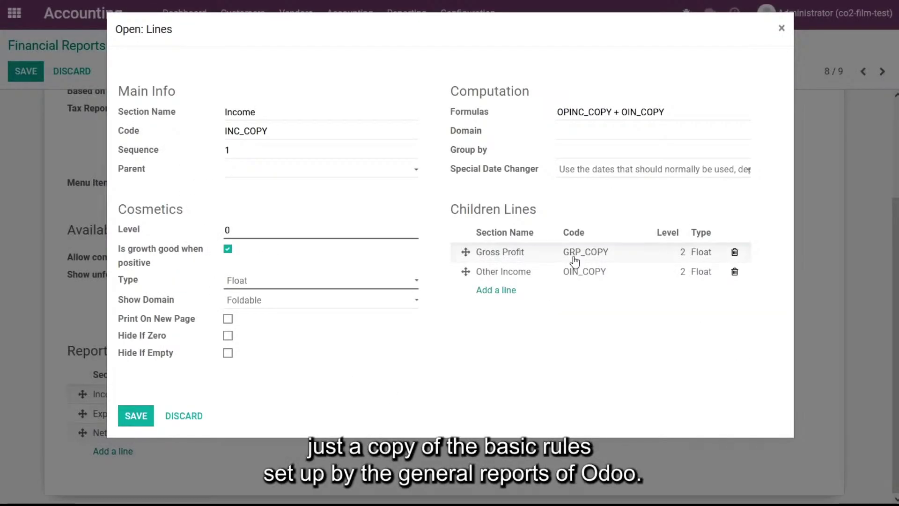
pyautogui.click(575, 261)
pyautogui.click(782, 29)
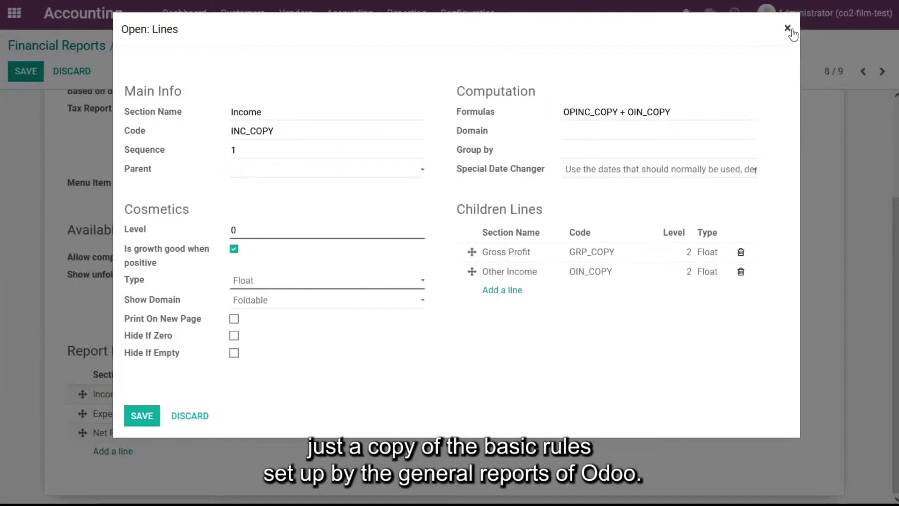
pyautogui.click(783, 28)
# Switch to the Purchase app and create a new request for quotation for Supplier A
pyautogui.click(14, 14)
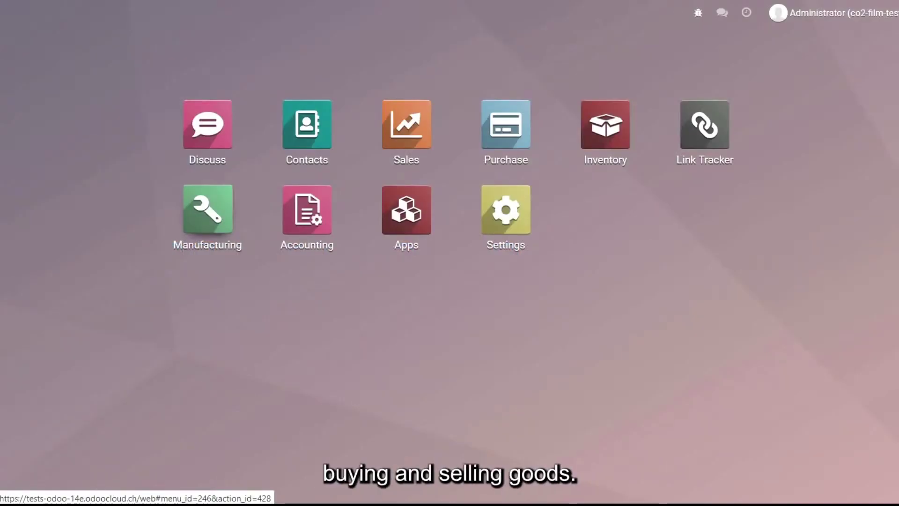
pyautogui.click(505, 135)
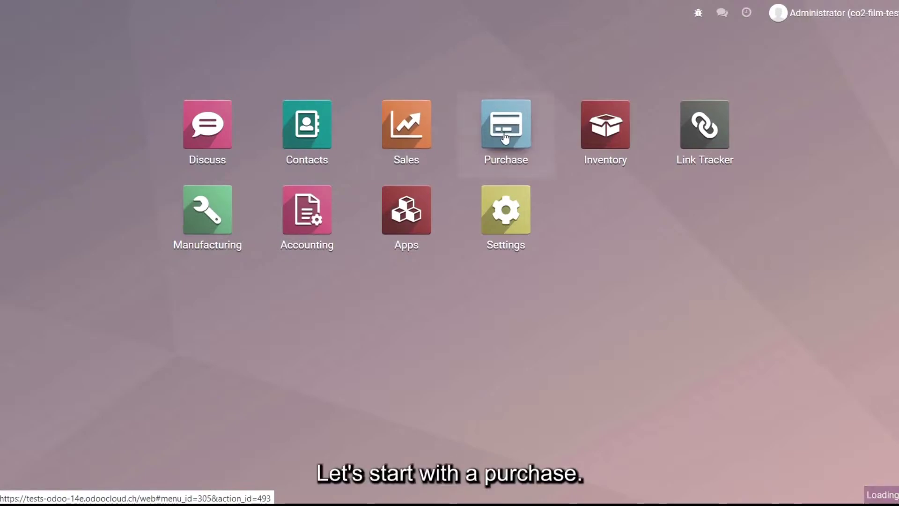
pyautogui.click(25, 75)
pyautogui.click(198, 213)
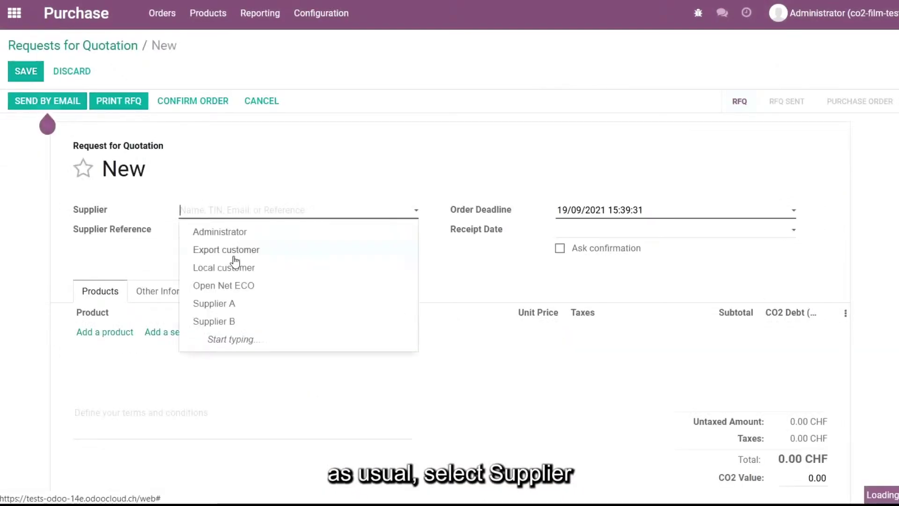
pyautogui.click(232, 306)
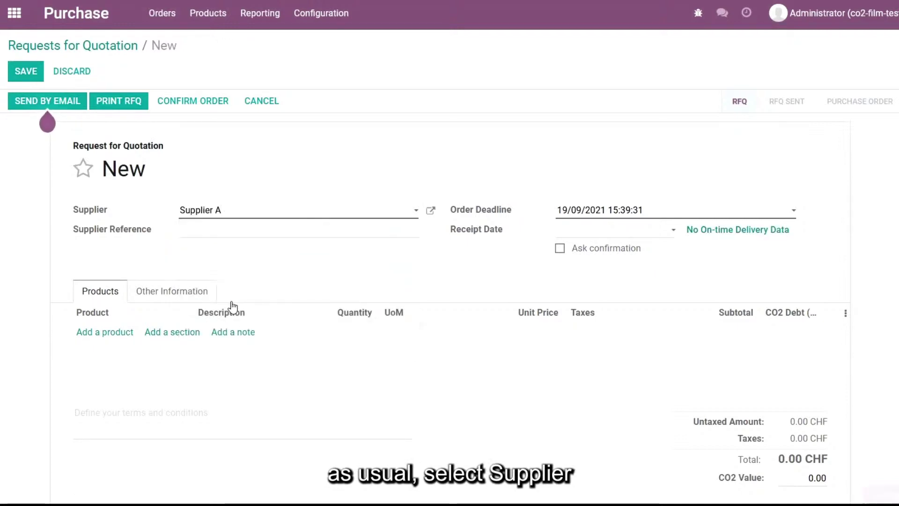
# Add Item A (QTY) and Item B (Supplier based) as product lines of the request for quotation
pyautogui.click(93, 333)
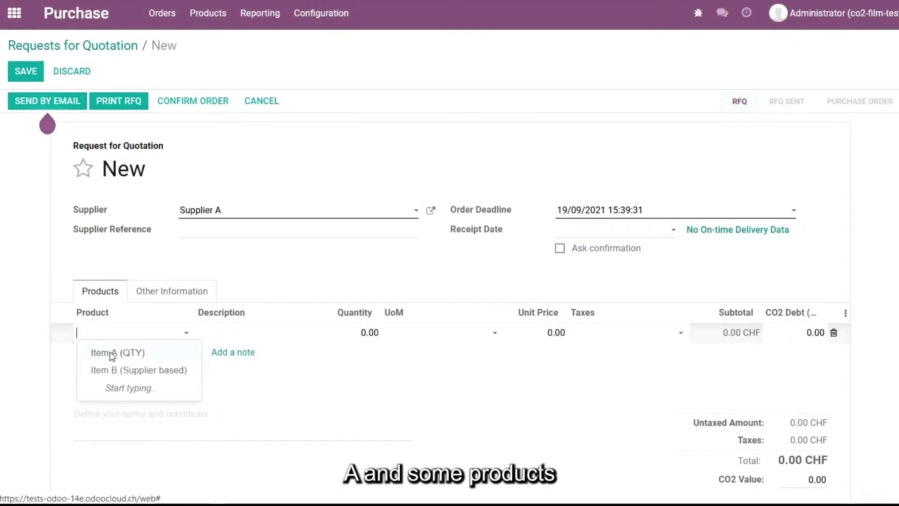
pyautogui.click(95, 350)
pyautogui.click(101, 364)
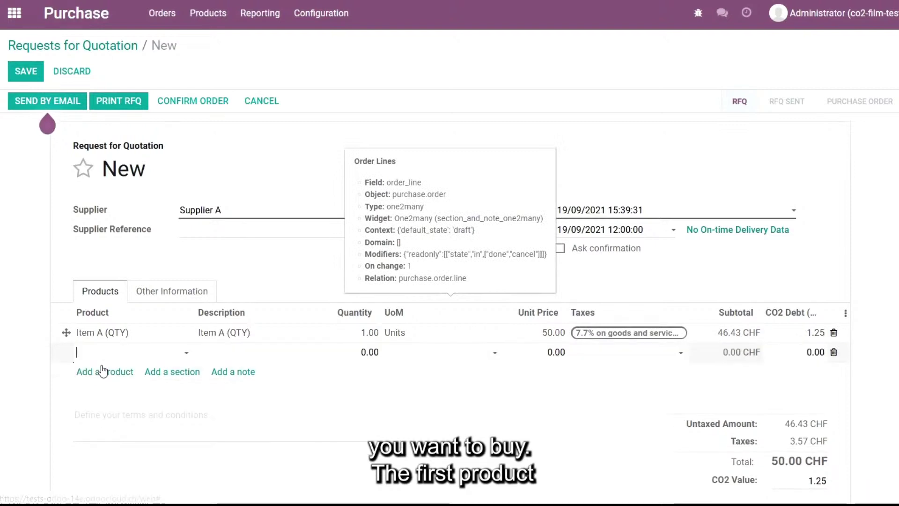
pyautogui.click(114, 392)
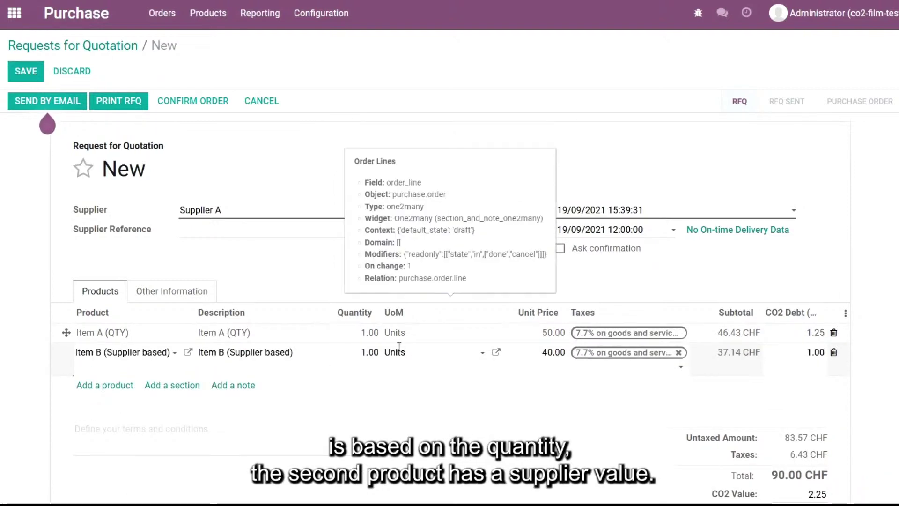
# Set the ordered quantity of Item A (QTY) to 10 units
pyautogui.click(361, 343)
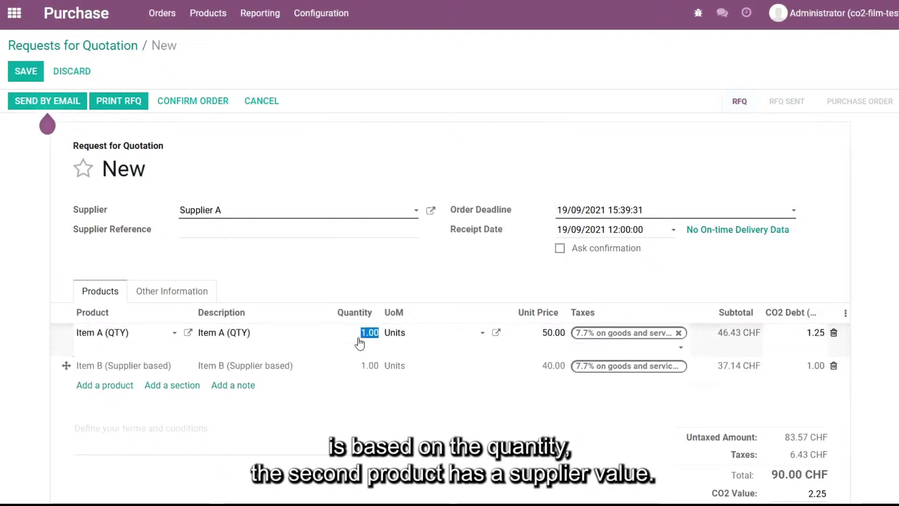
pyautogui.write('10')
pyautogui.press('Tab')
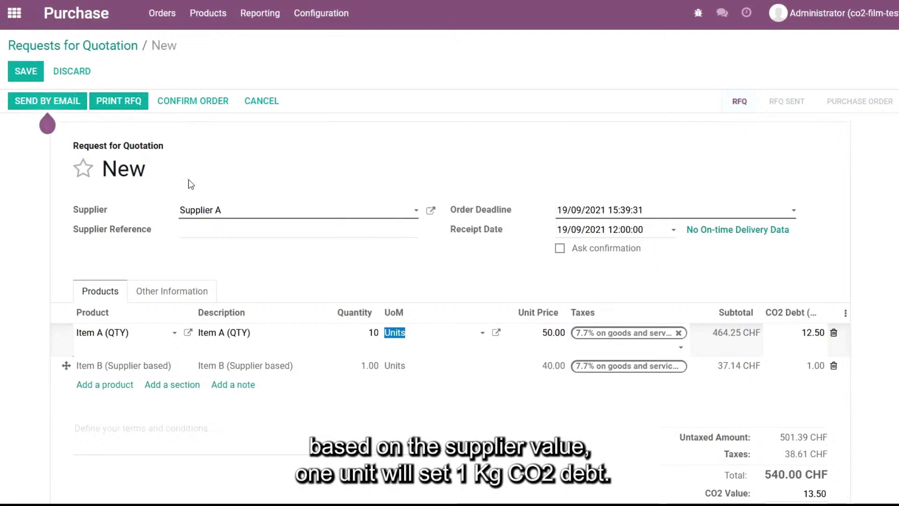
# Change the supplier to Supplier B and set the quantity of Item B (Supplier based) to 10
pyautogui.click(239, 216)
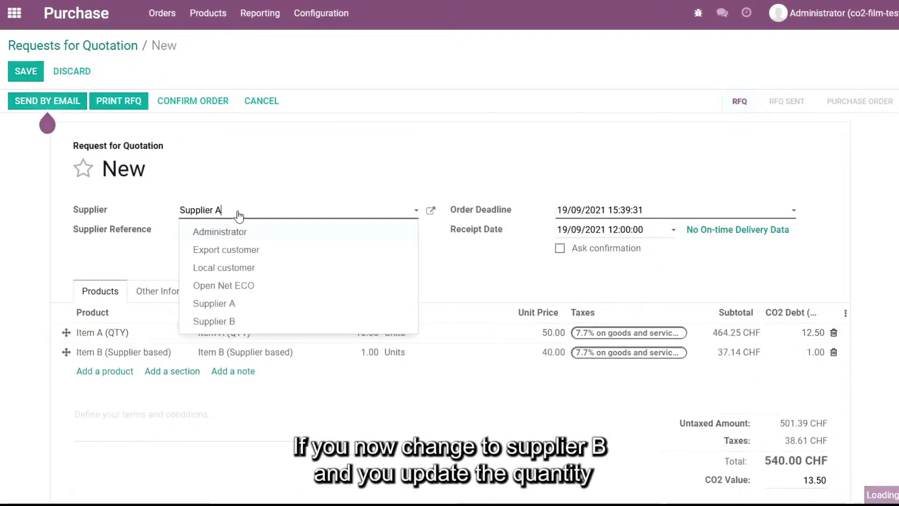
pyautogui.click(238, 320)
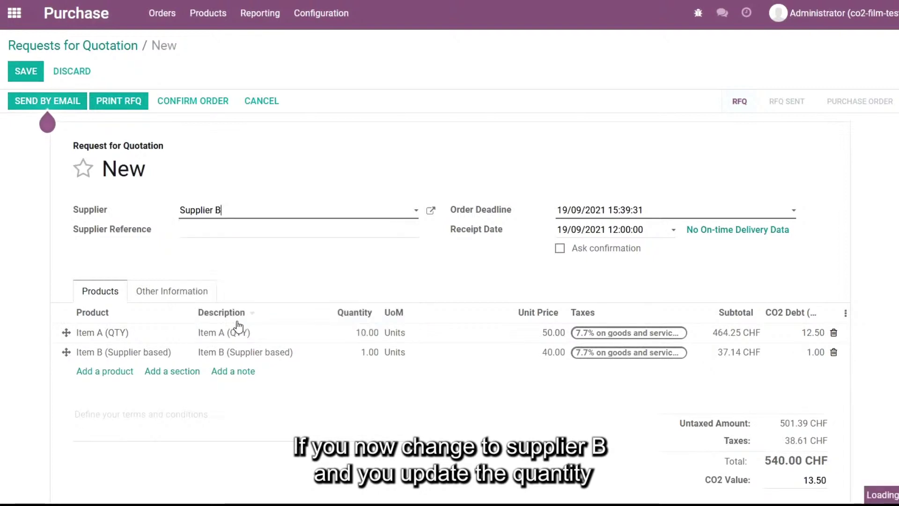
pyautogui.click(356, 359)
pyautogui.write('10')
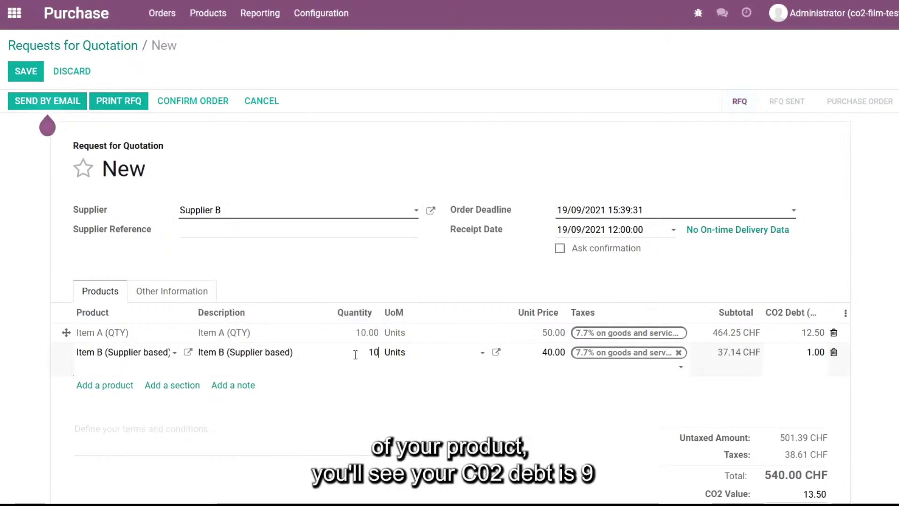
pyautogui.press('Tab')
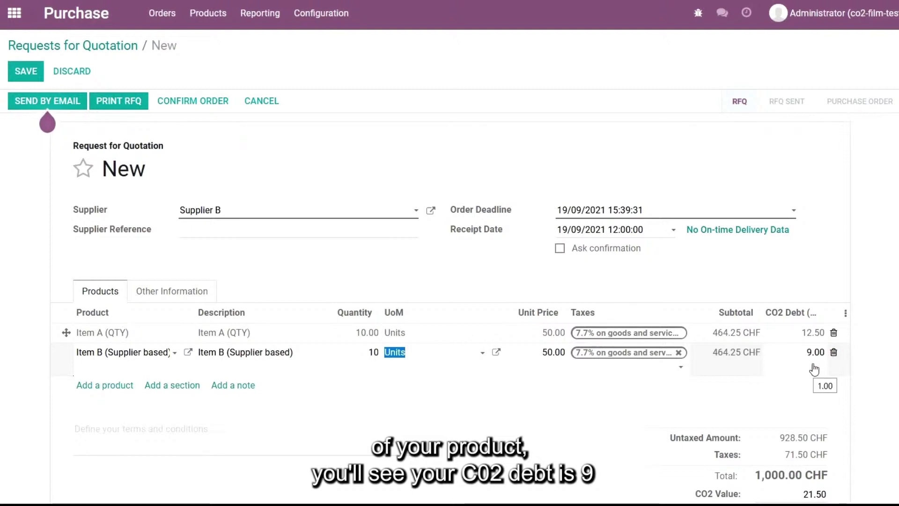
# Save and confirm the request for quotation as a purchase order, and create its vendor bill
pyautogui.click(26, 72)
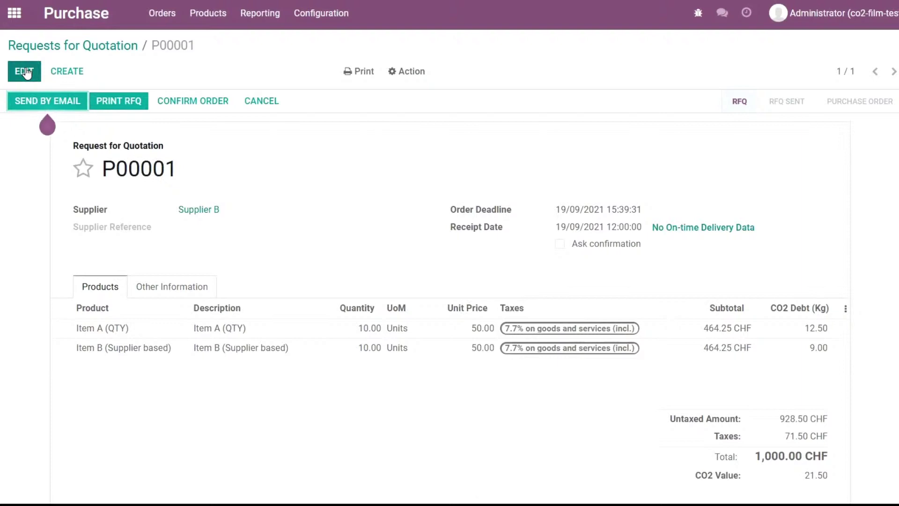
pyautogui.click(178, 101)
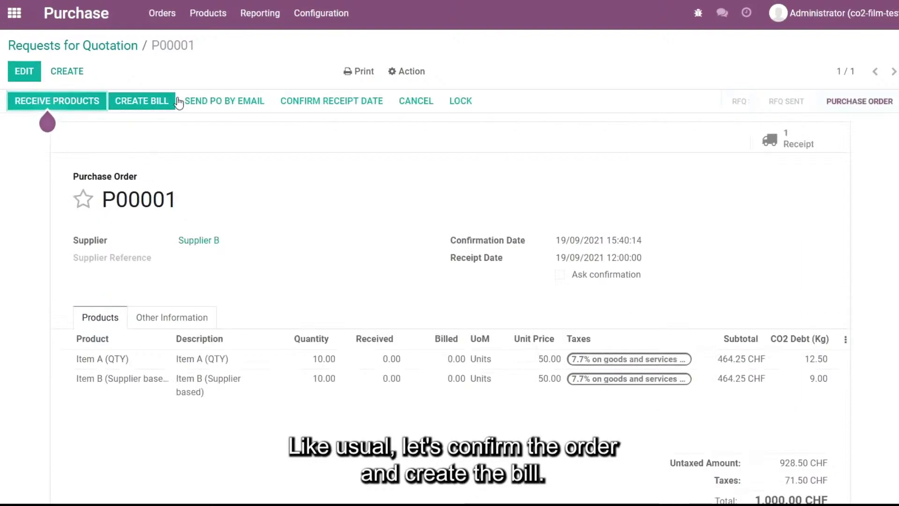
pyautogui.click(134, 103)
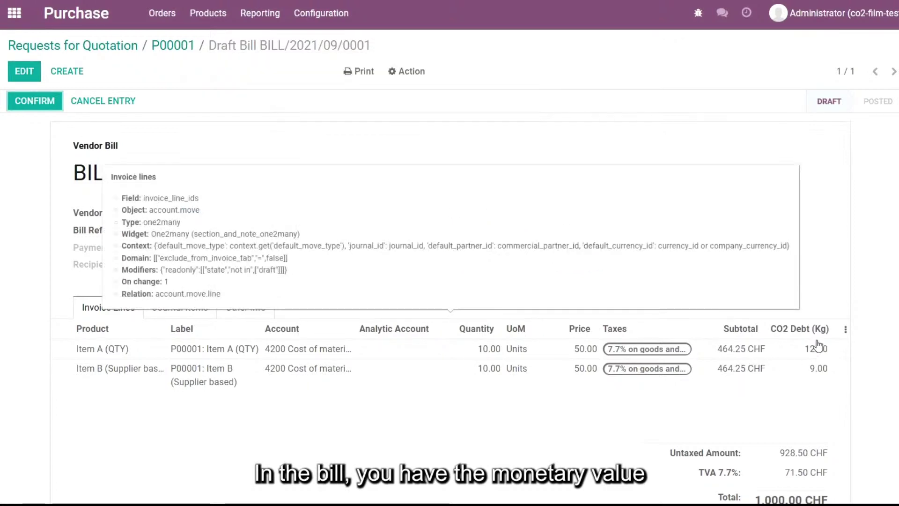
# Check the CO2 debit and credit in the bill's journal items and try to confirm the bill
pyautogui.click(191, 313)
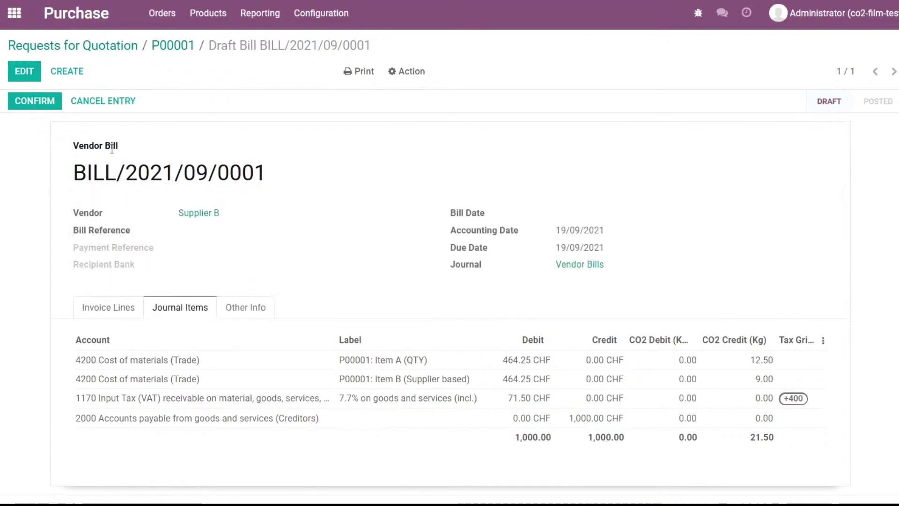
pyautogui.click(23, 109)
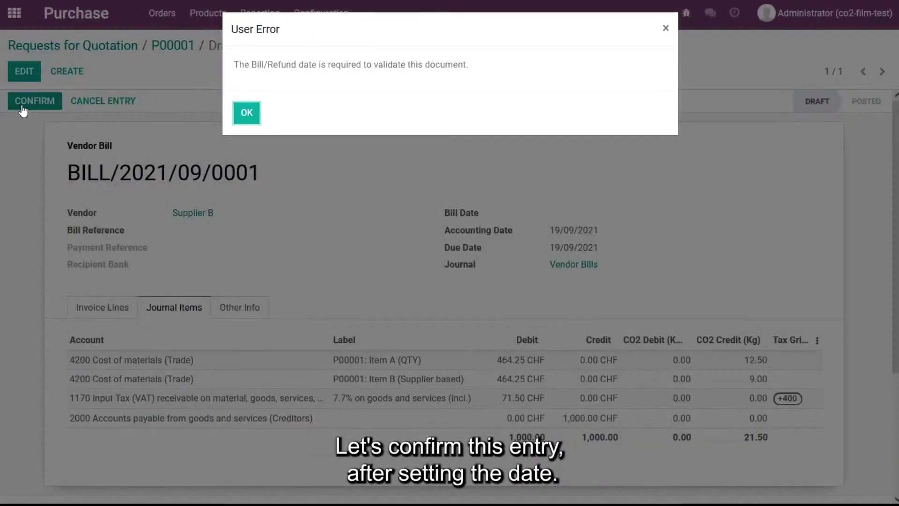
pyautogui.click(247, 115)
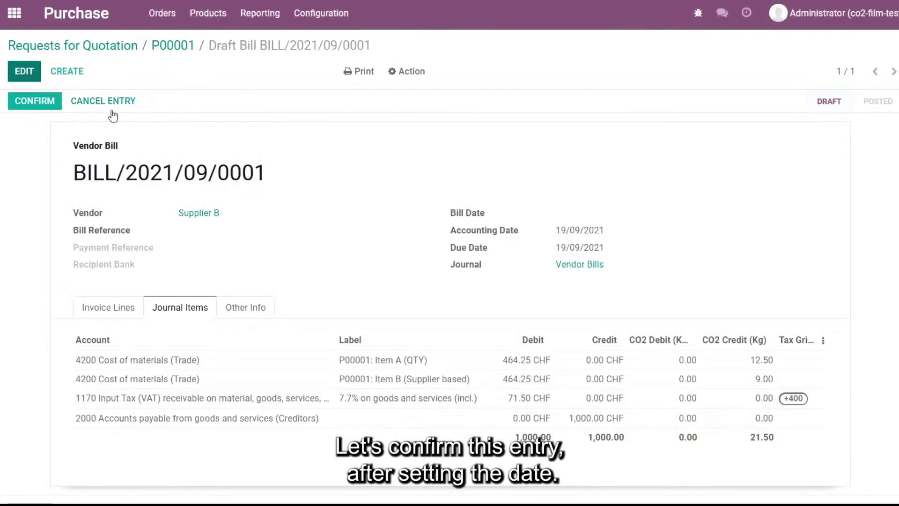
# Set the bill date to 01/09/2021, save the vendor bill and confirm it
pyautogui.click(24, 71)
pyautogui.click(603, 217)
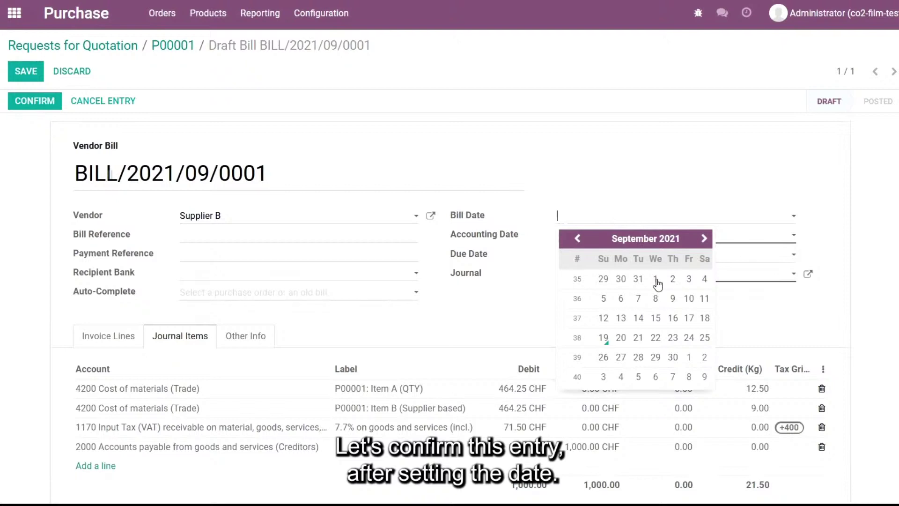
pyautogui.click(656, 281)
pyautogui.click(25, 71)
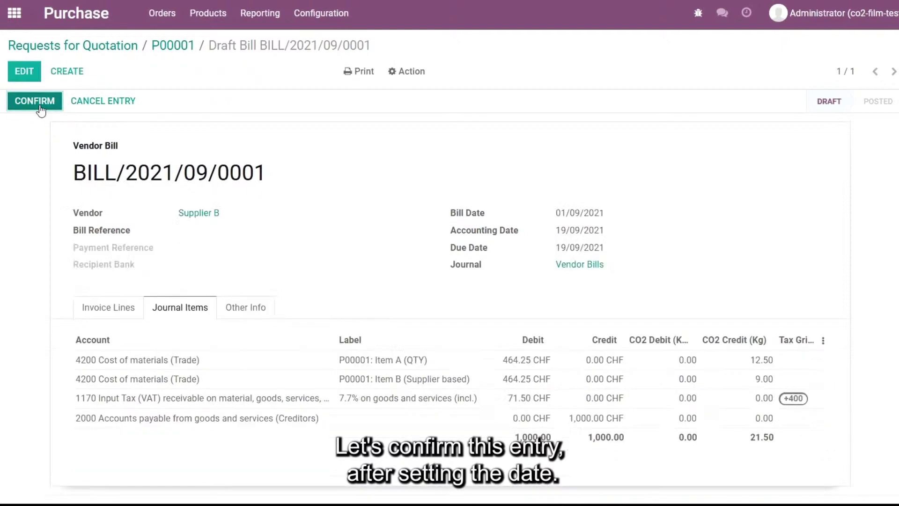
pyautogui.click(40, 106)
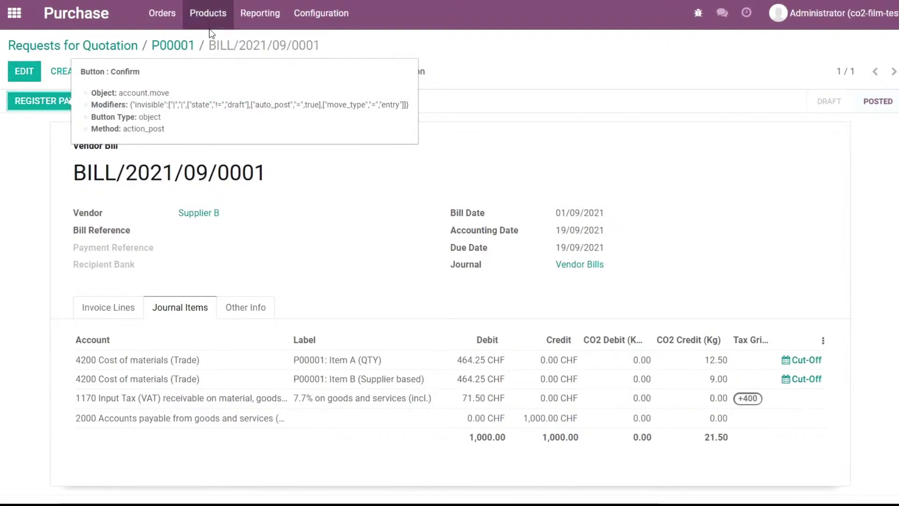
# Switch to the Sales app and create a new quotation for Export customer
pyautogui.click(14, 16)
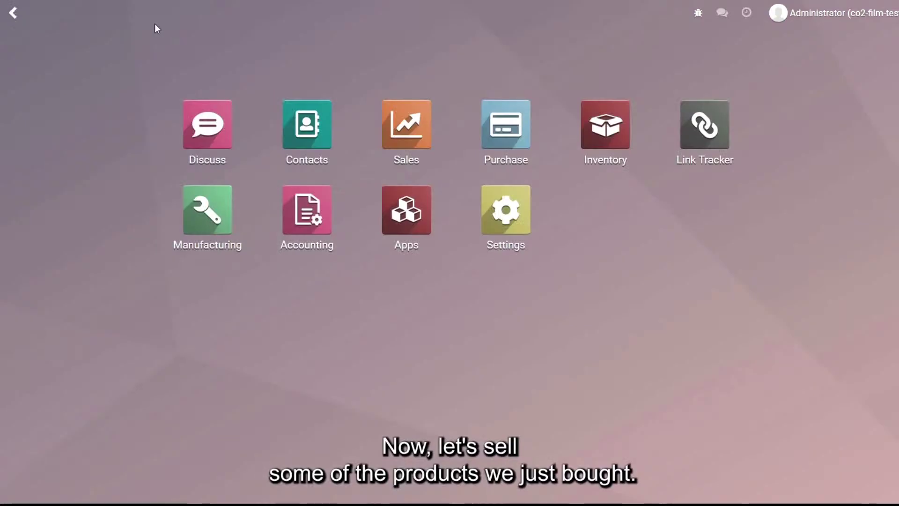
pyautogui.click(401, 143)
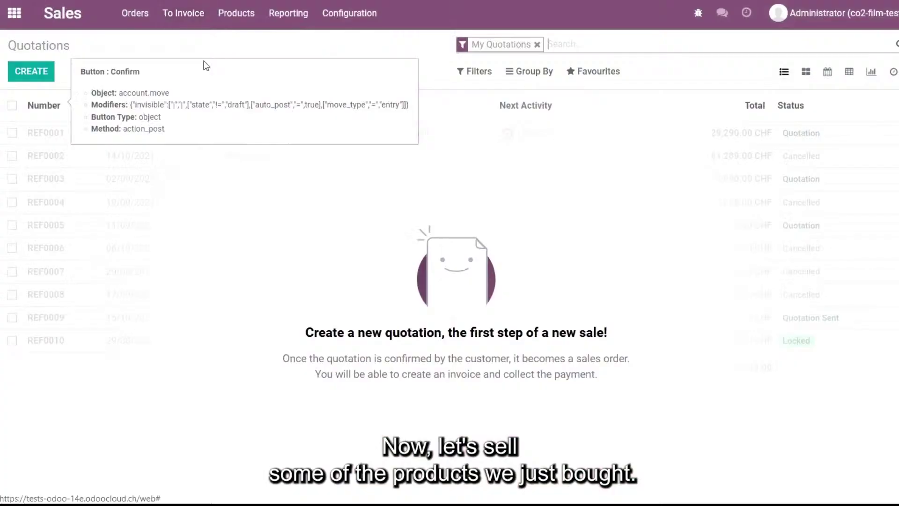
pyautogui.click(32, 77)
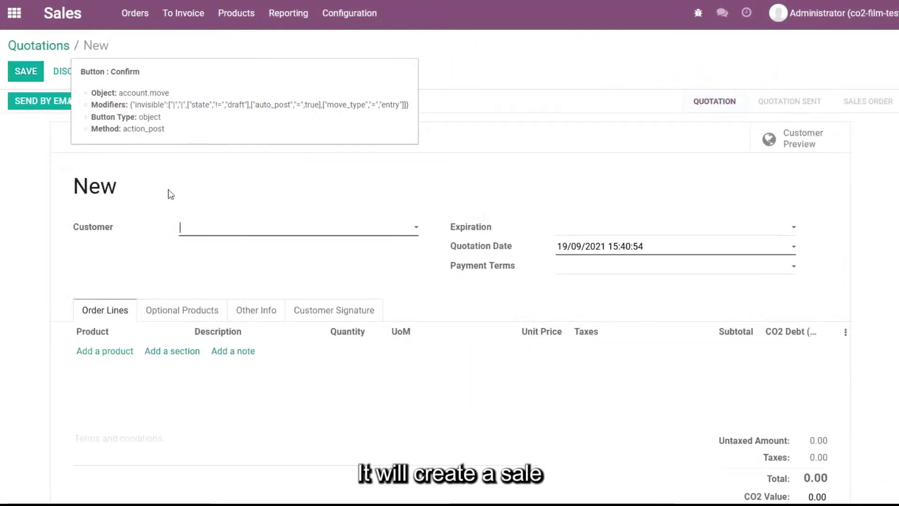
pyautogui.click(214, 228)
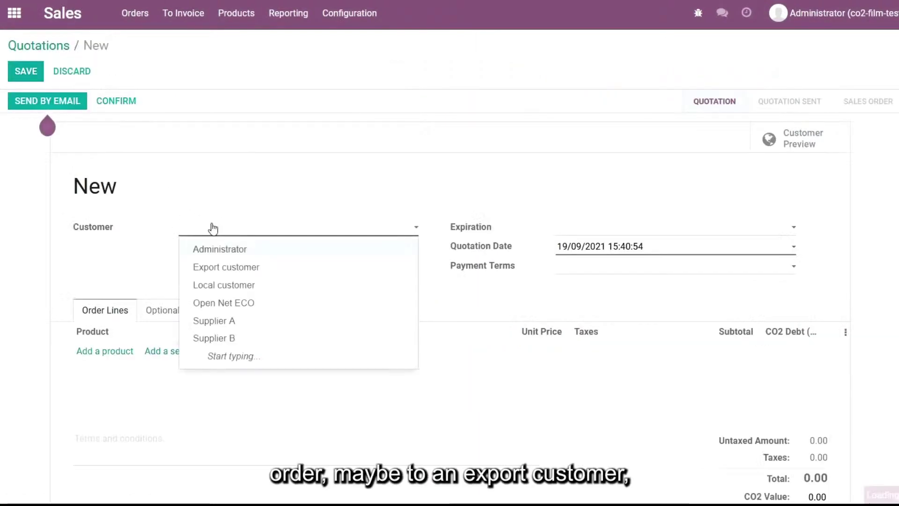
pyautogui.click(252, 270)
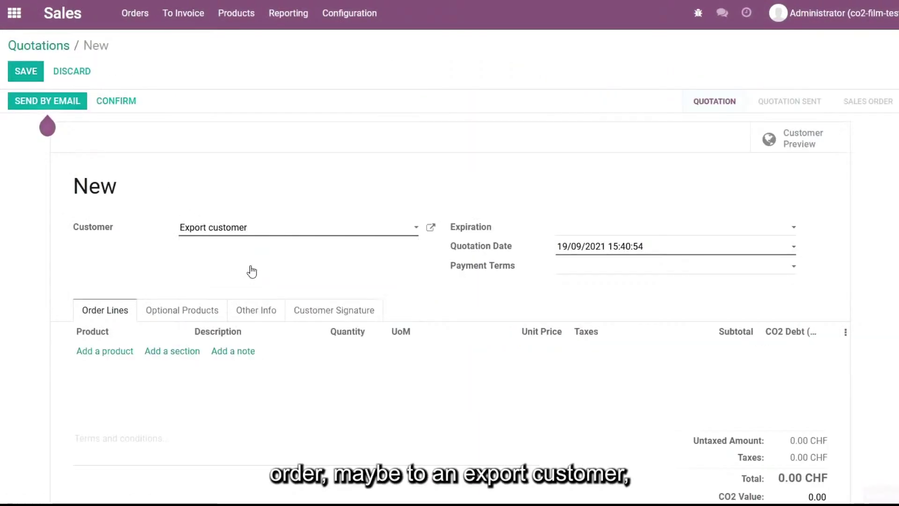
# Add Item A (QTY) to the quotation's order lines with a quantity of 10
pyautogui.click(103, 352)
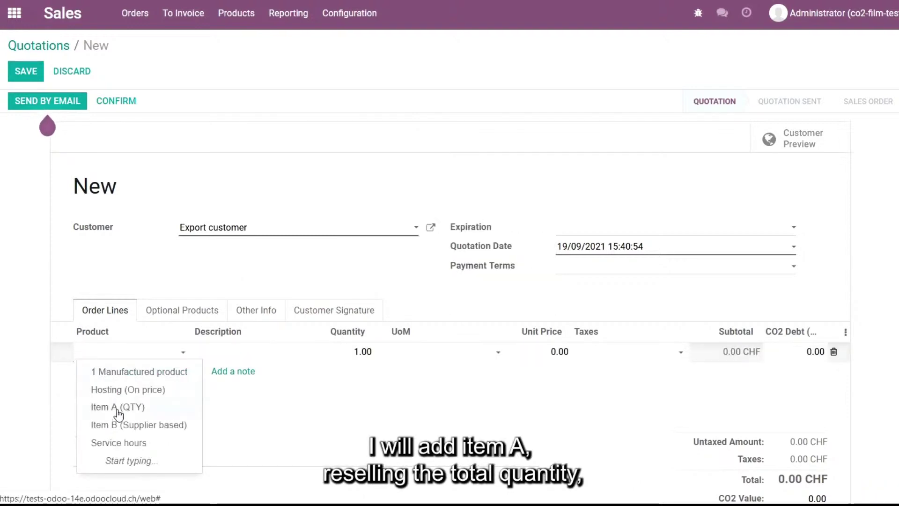
pyautogui.click(118, 407)
pyautogui.click(325, 352)
pyautogui.write('10')
pyautogui.press('Tab')
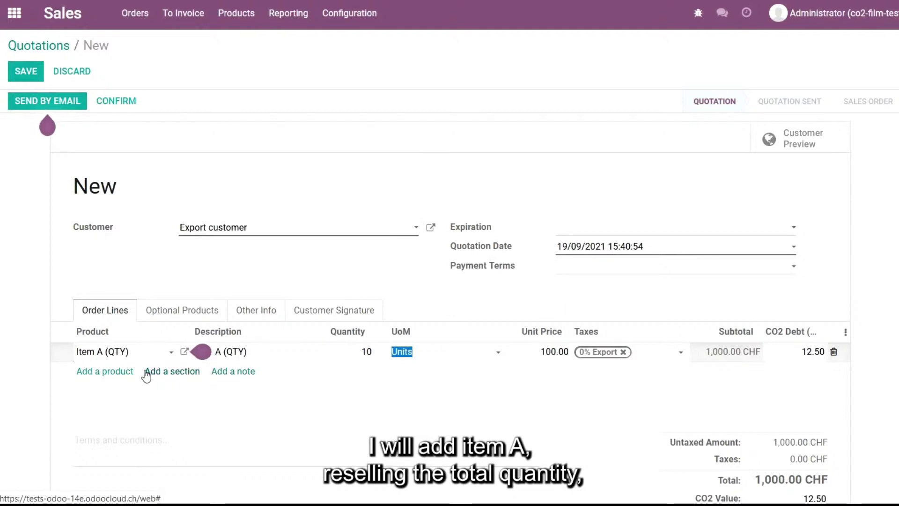
# Add Item B (Supplier based) to the quotation's order lines with a quantity of 5
pyautogui.click(103, 372)
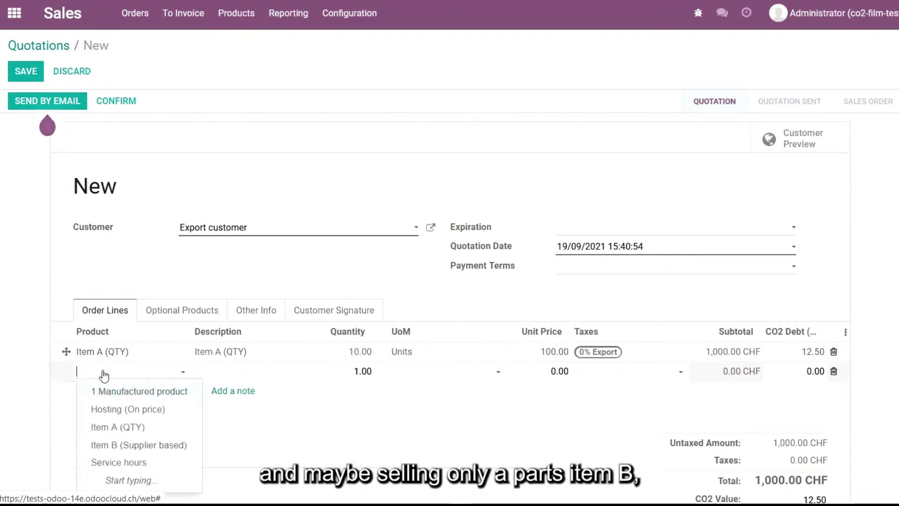
pyautogui.write('ier based)')
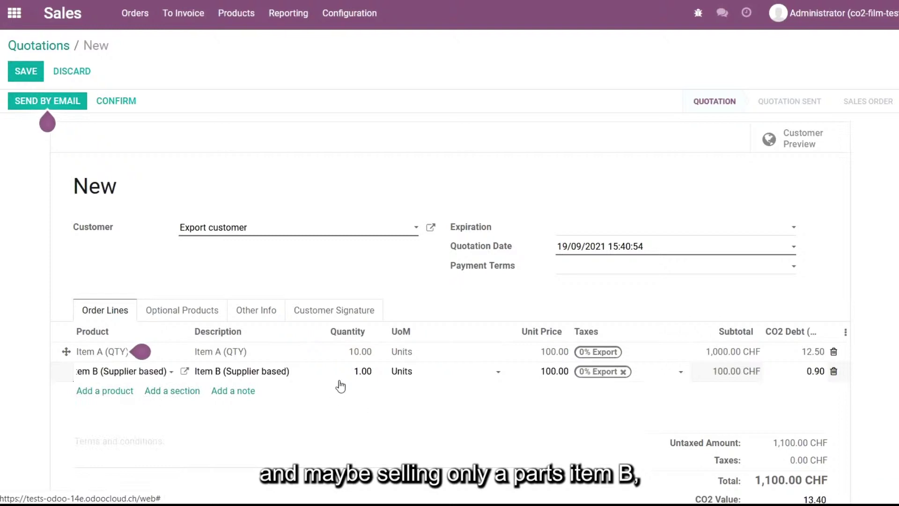
pyautogui.click(345, 371)
pyautogui.write('5')
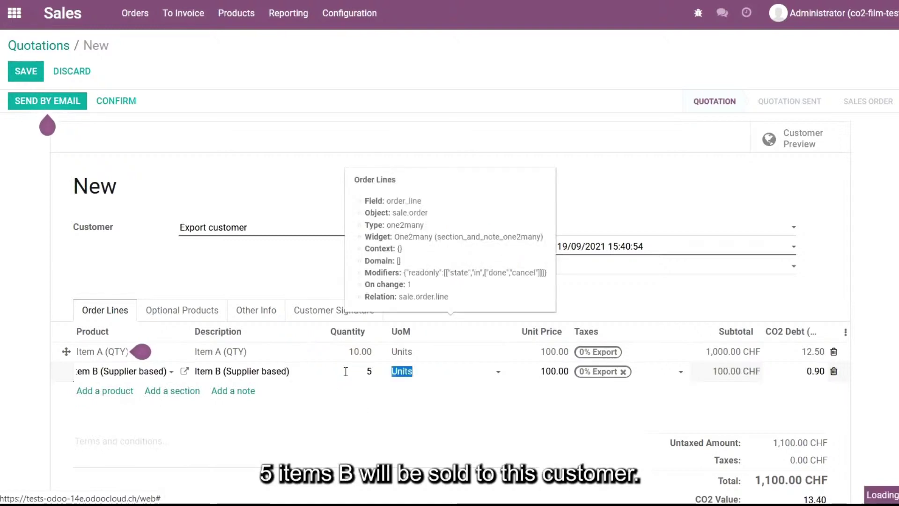
# Save and confirm the Export customer quotation, and create a regular invoice from the resulting sales order
pyautogui.click(22, 74)
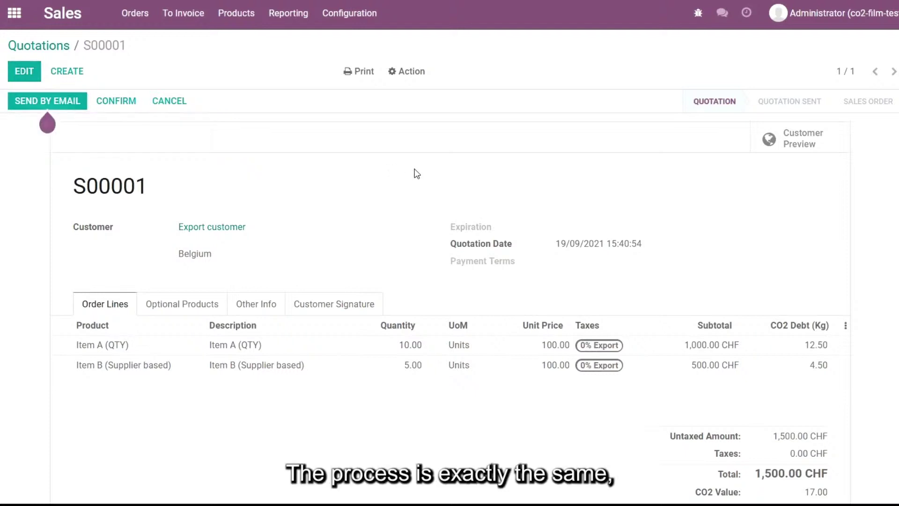
pyautogui.click(129, 101)
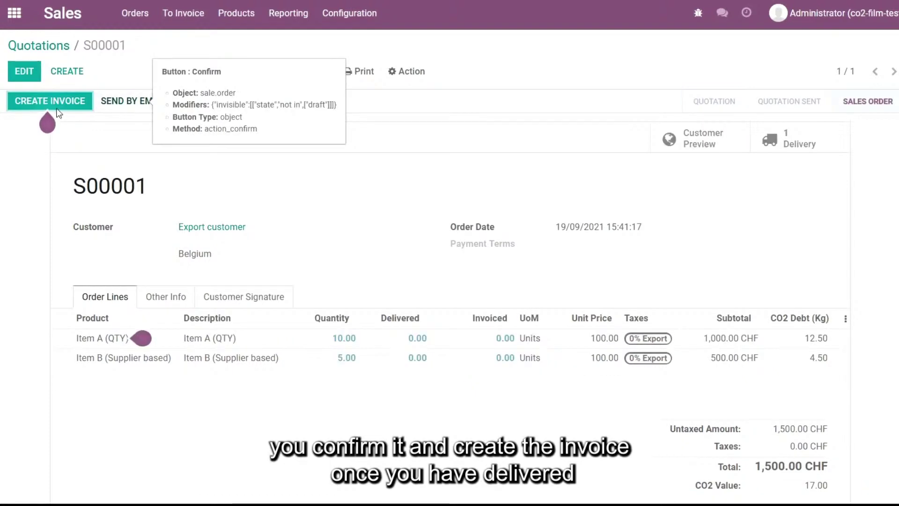
pyautogui.click(68, 101)
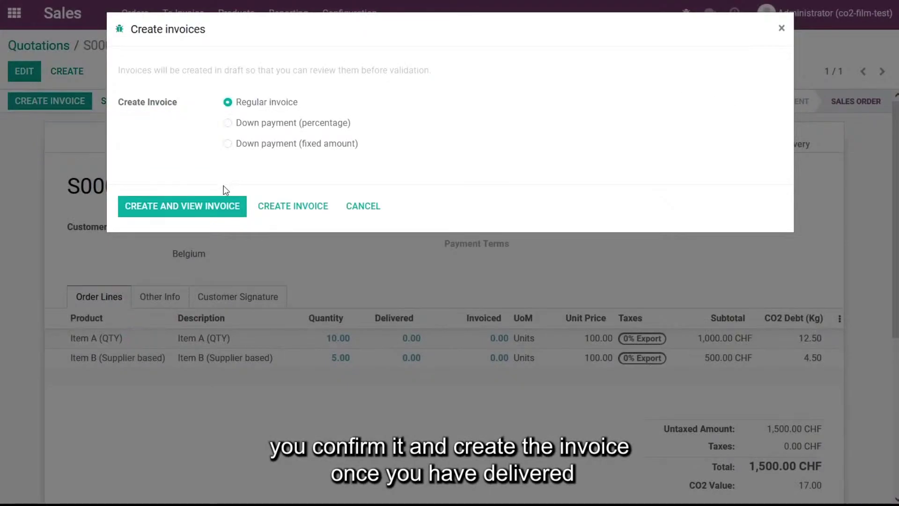
pyautogui.click(782, 27)
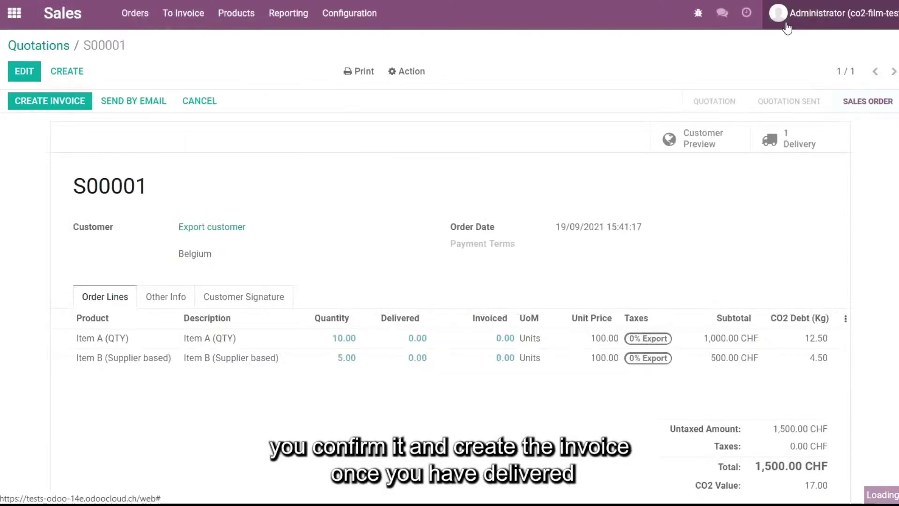
pyautogui.click(41, 102)
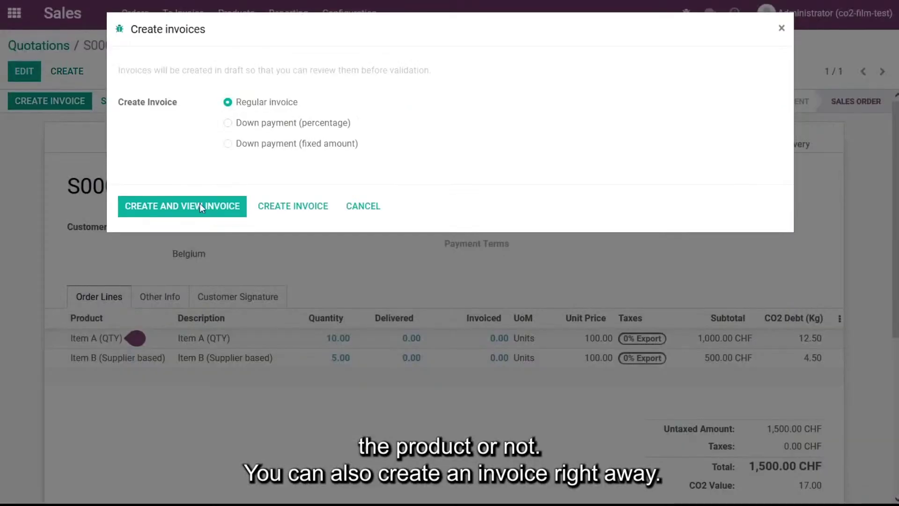
pyautogui.click(193, 213)
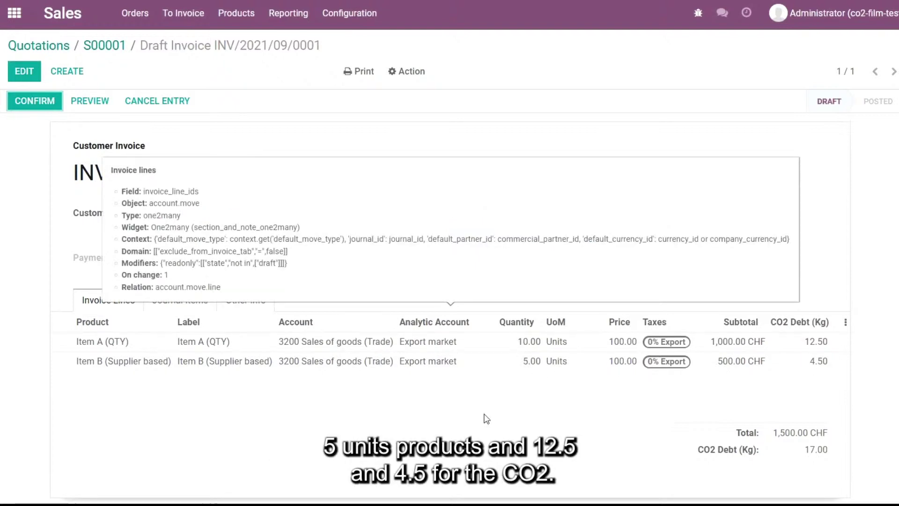
# Check the CO2 debit and credit in the draft customer invoice's journal items and confirm the invoice
pyautogui.click(182, 307)
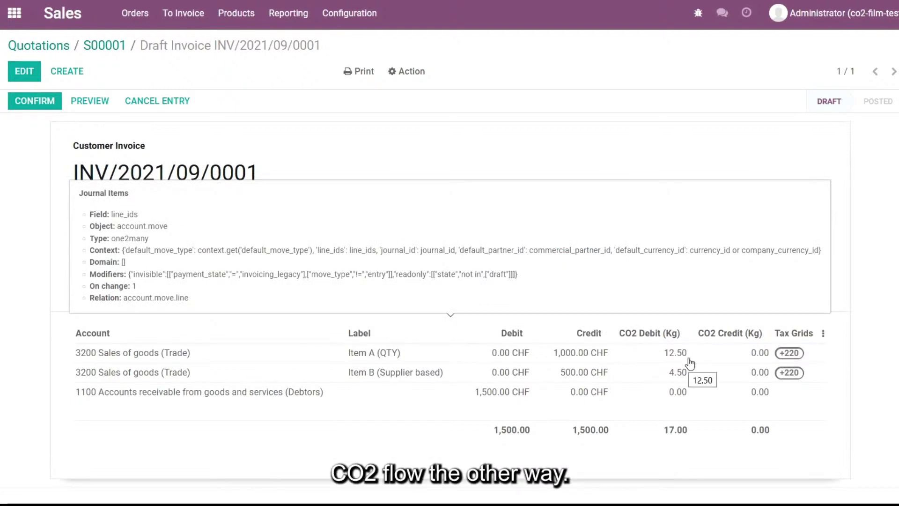
pyautogui.click(28, 103)
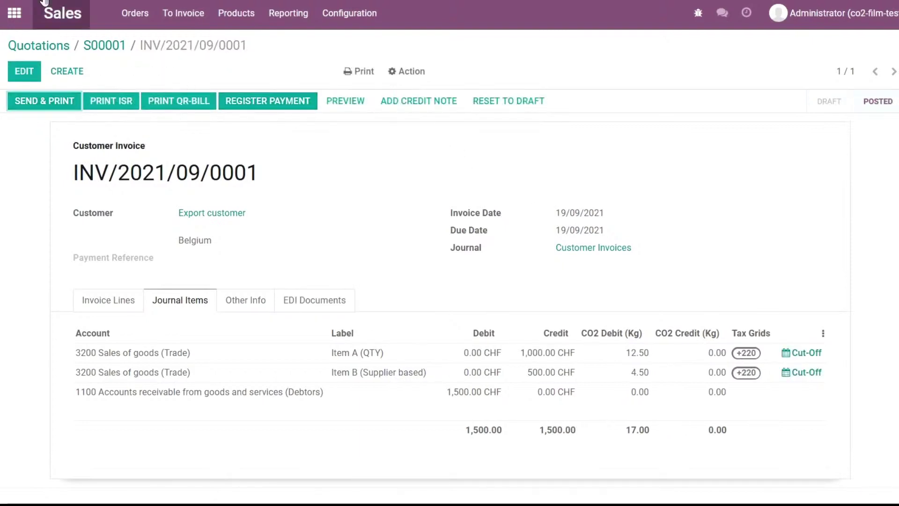
# Switch to the Accounting app and view the Switzerland Profit and Loss CO2 report with all lines unfolded
pyautogui.click(16, 18)
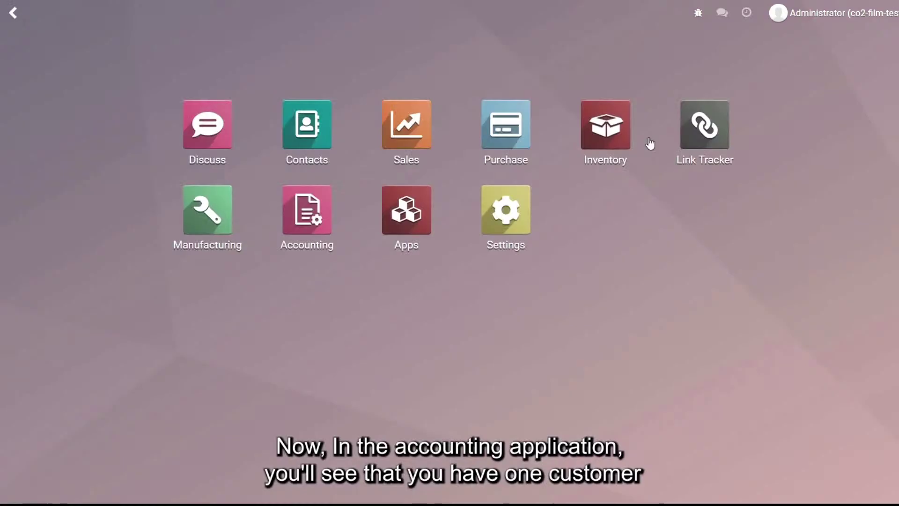
pyautogui.click(296, 217)
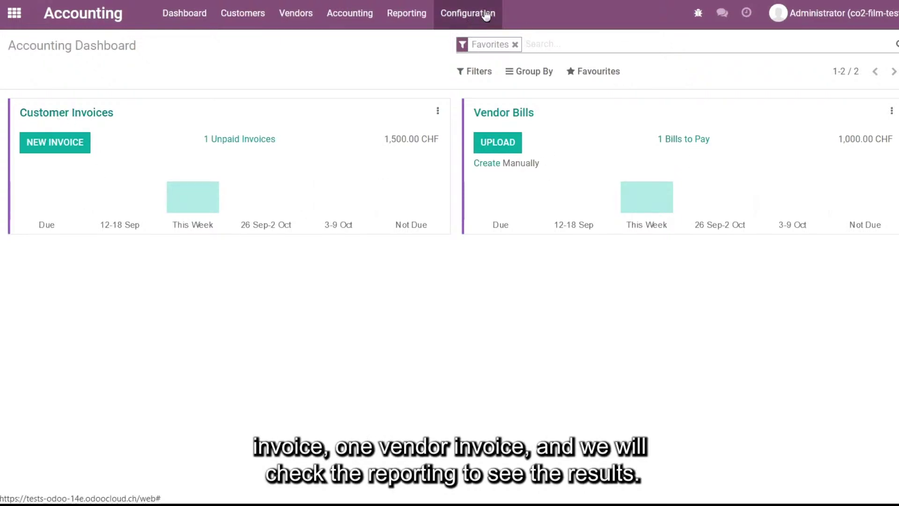
pyautogui.click(405, 16)
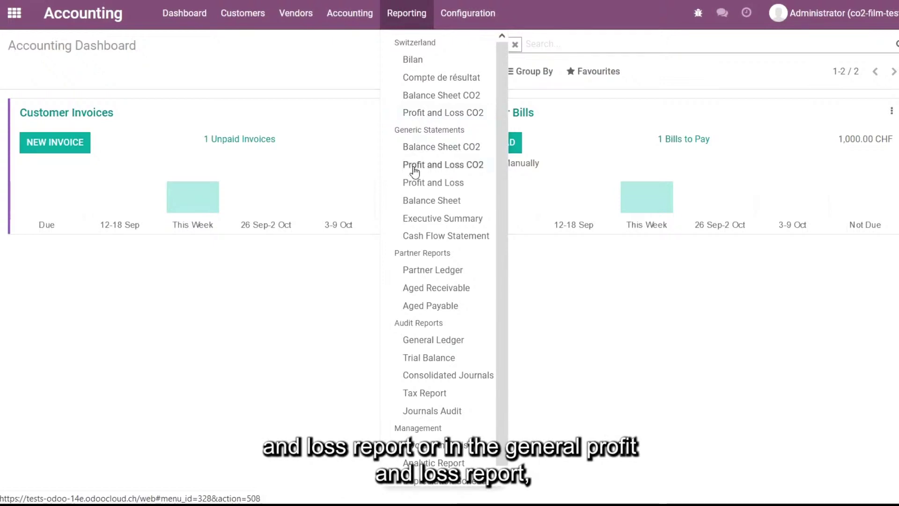
pyautogui.click(418, 114)
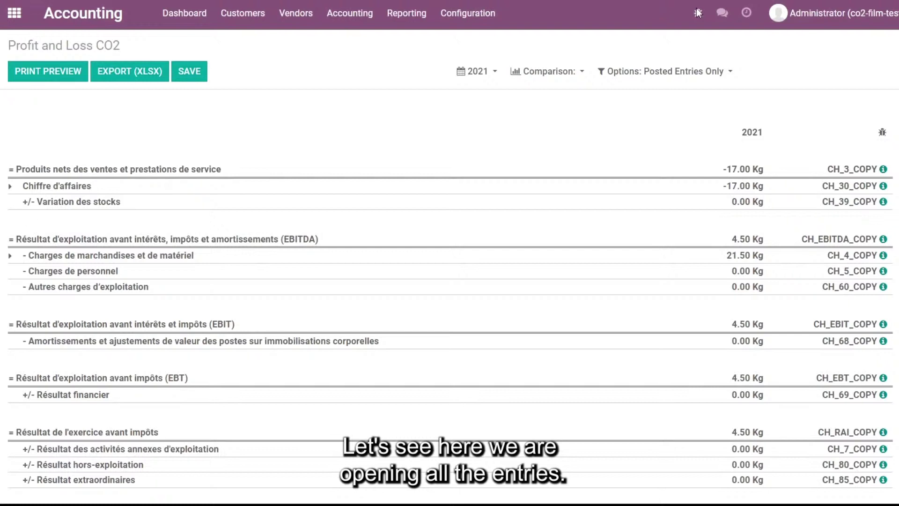
pyautogui.click(679, 74)
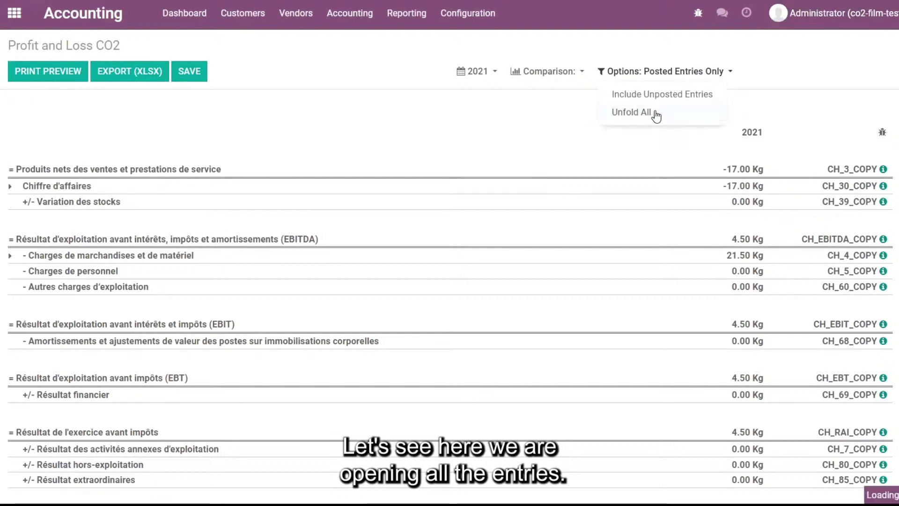
pyautogui.click(656, 113)
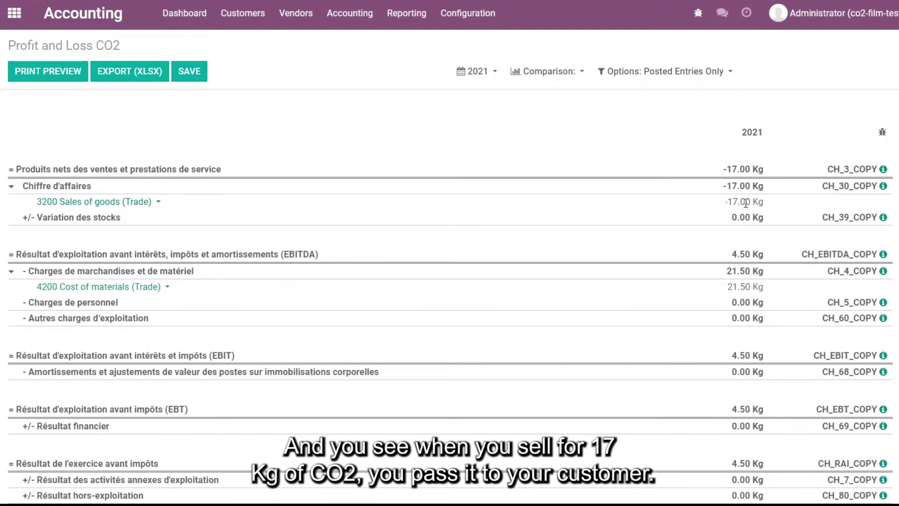
pyautogui.scroll(-2, 746, 203)
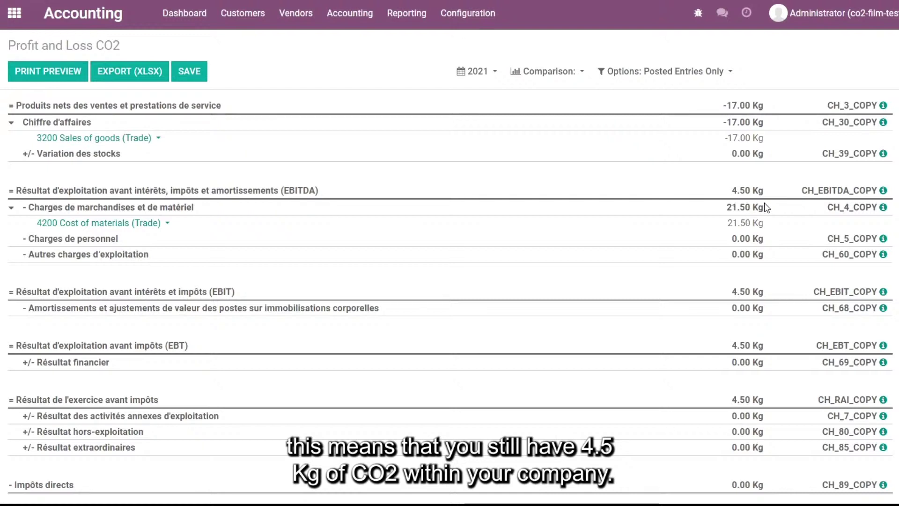
# View the generic Profit and Loss CO2 report for this financial year with no comparison and check its net profit
pyautogui.click(418, 15)
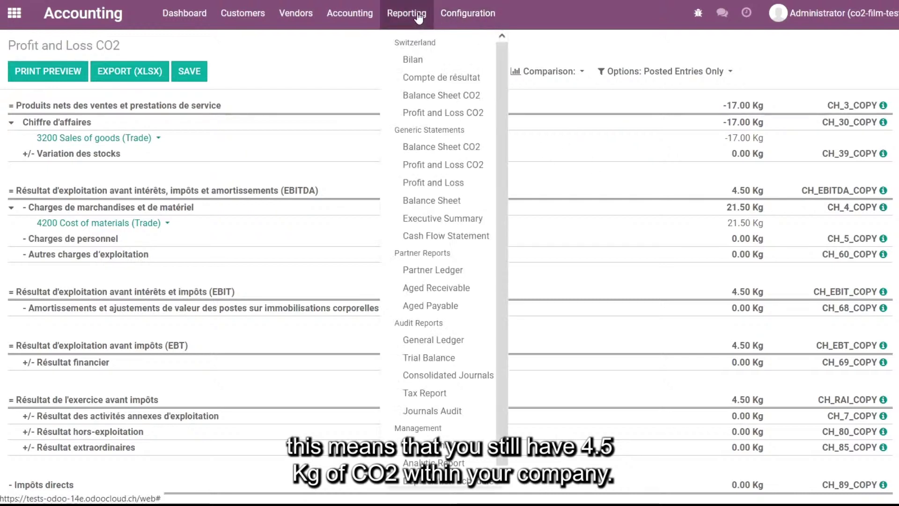
pyautogui.click(444, 167)
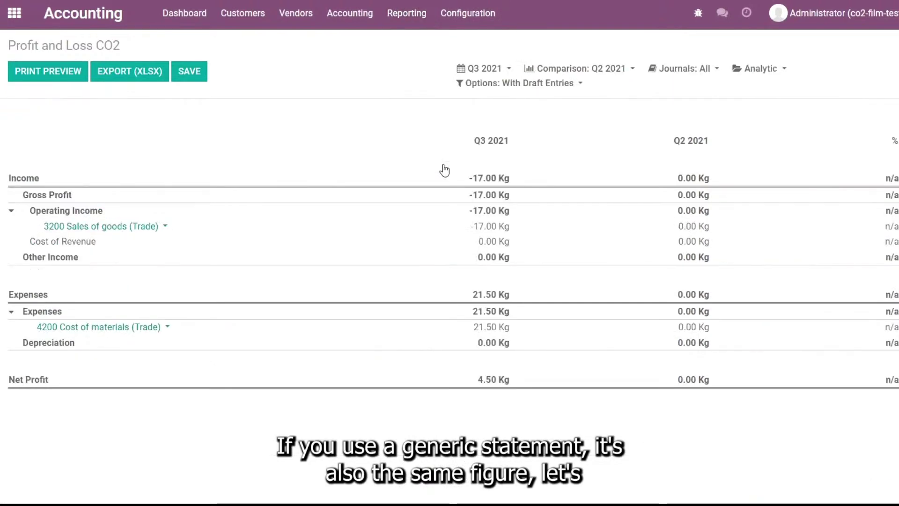
pyautogui.click(486, 69)
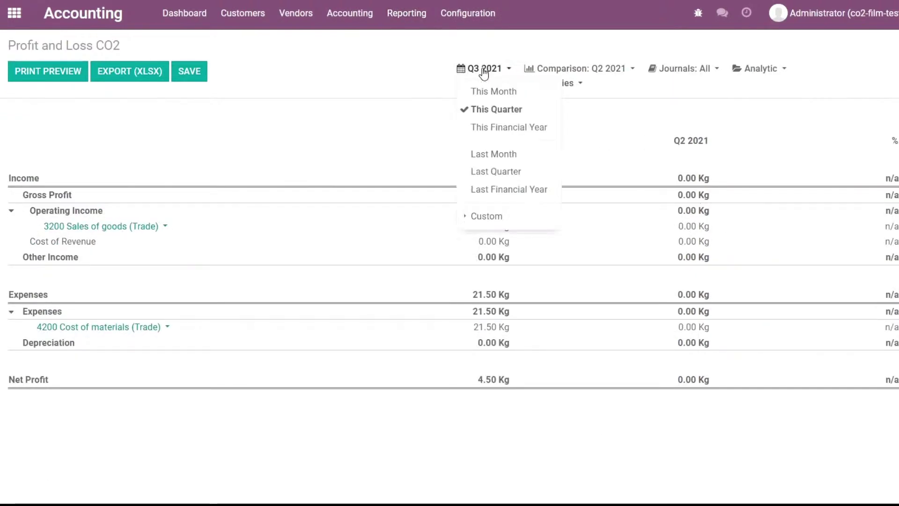
pyautogui.click(496, 127)
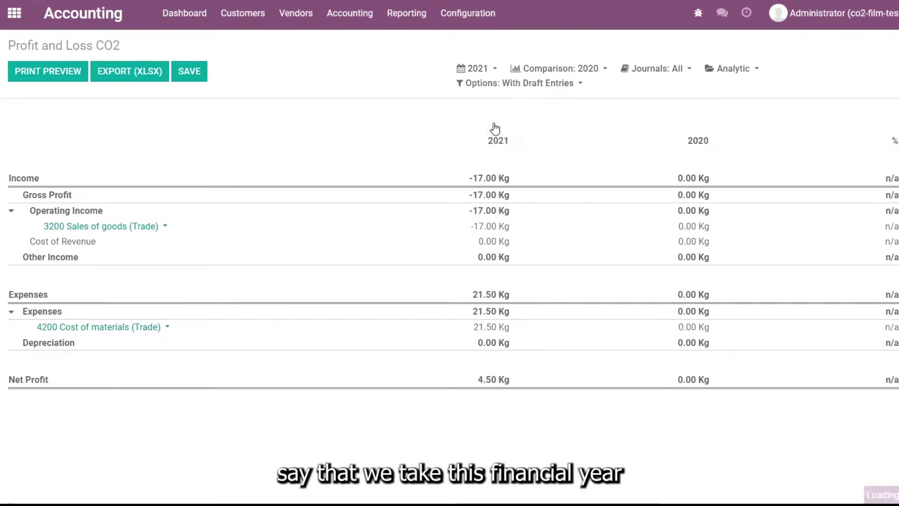
pyautogui.click(574, 74)
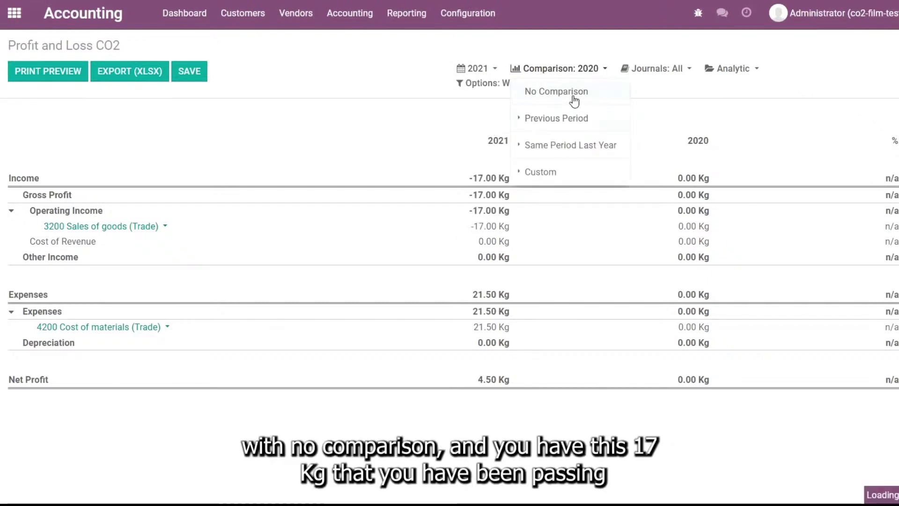
pyautogui.click(572, 96)
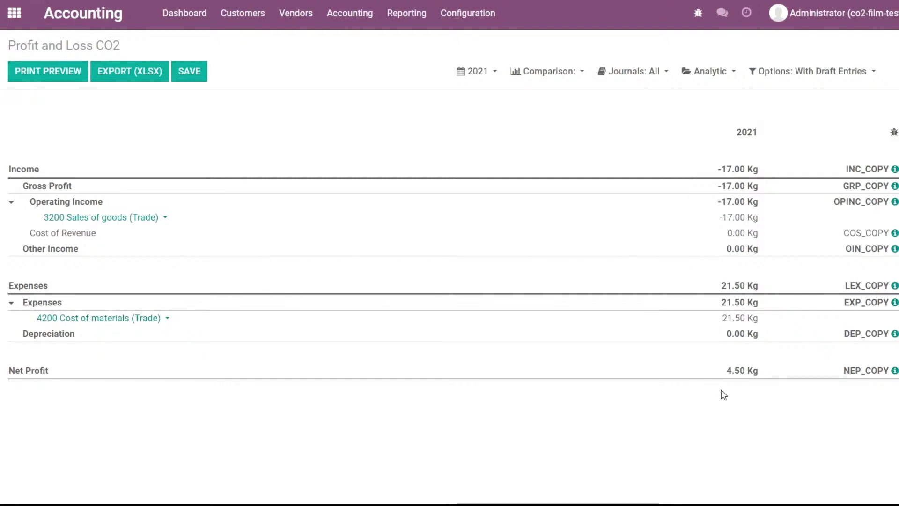
pyautogui.moveTo(761, 376); pyautogui.dragTo(721, 371)
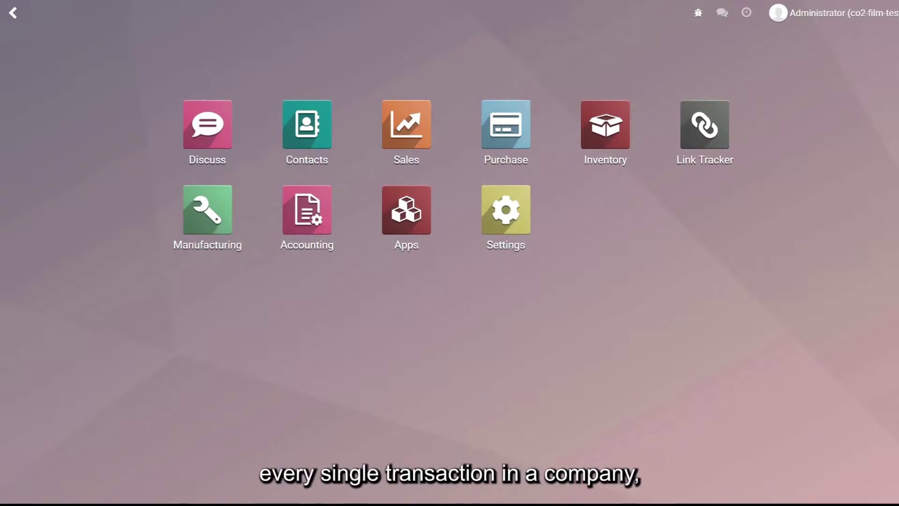
# Switch to the Accounting app and open the Depreciation 3 years deferred expense model in edit mode to review its settings
pyautogui.click(303, 224)
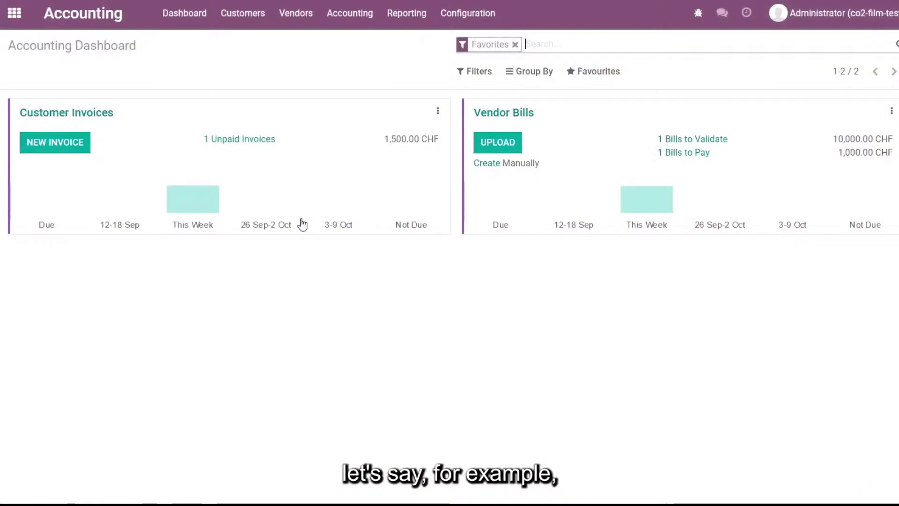
pyautogui.click(459, 14)
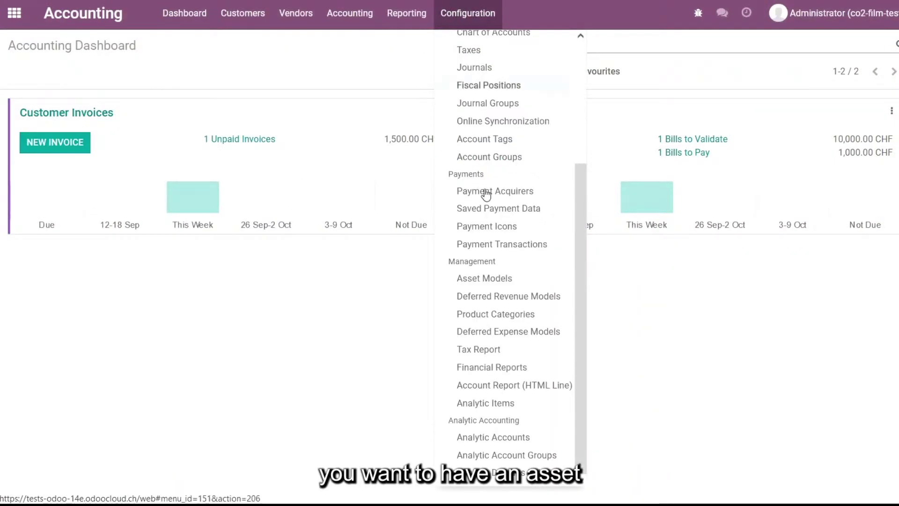
pyautogui.click(518, 333)
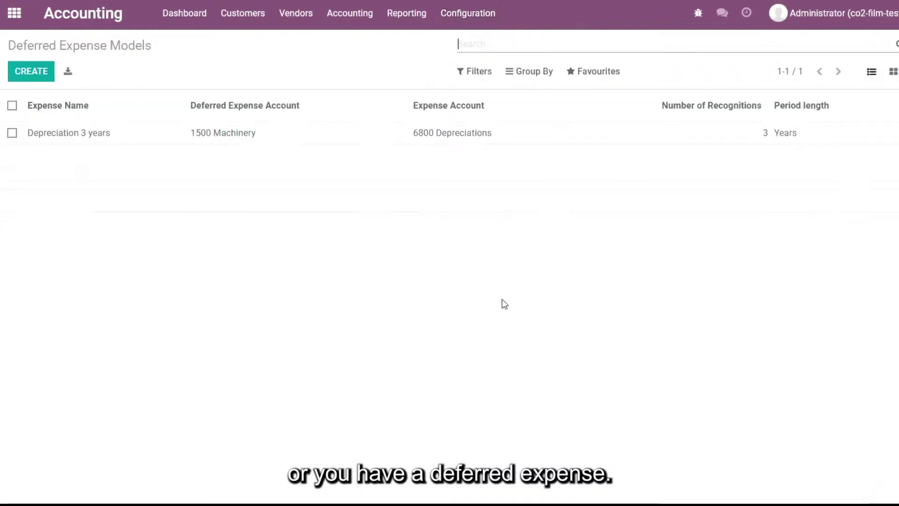
pyautogui.click(475, 133)
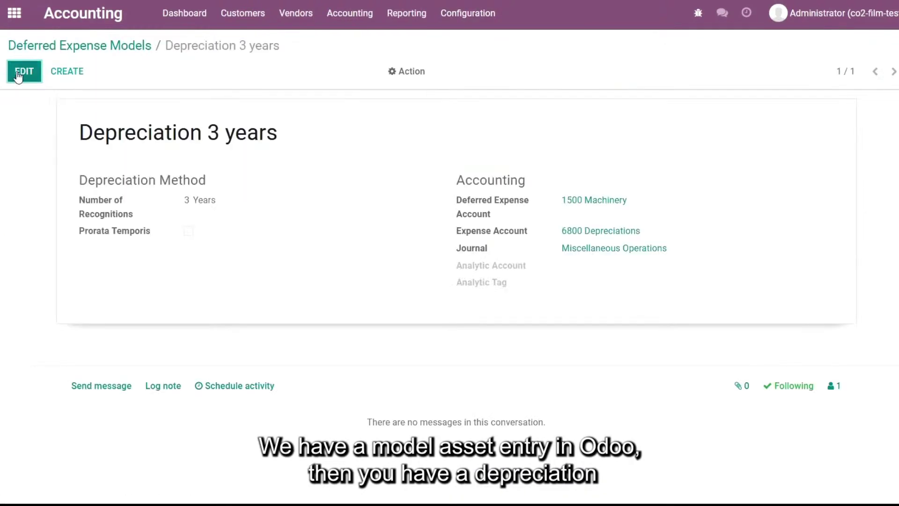
pyautogui.click(26, 72)
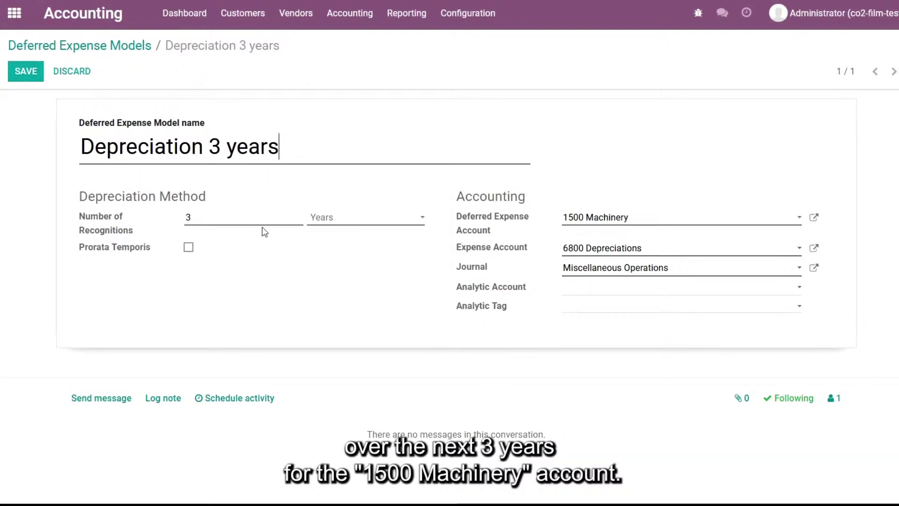
# Open the draft Supplier B vendor bill dated 01/01/2021 from the Accounting dashboard and confirm it
pyautogui.click(200, 19)
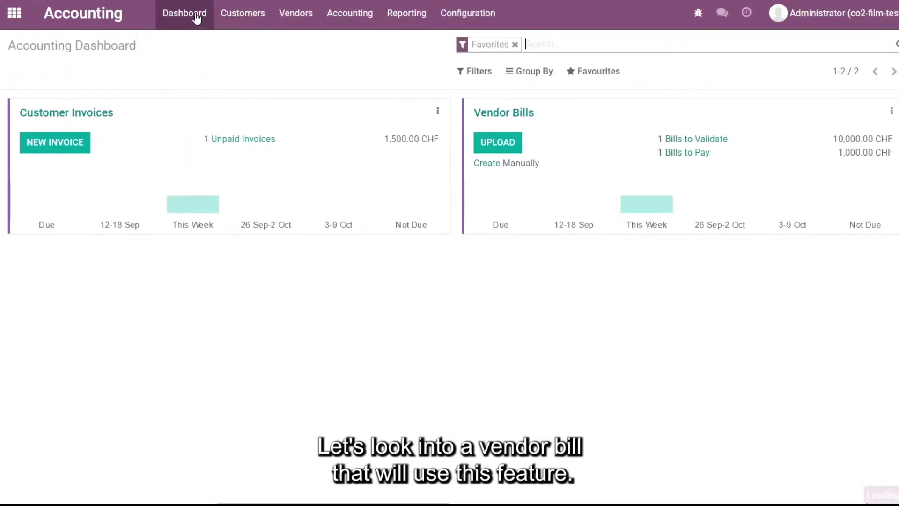
pyautogui.click(527, 114)
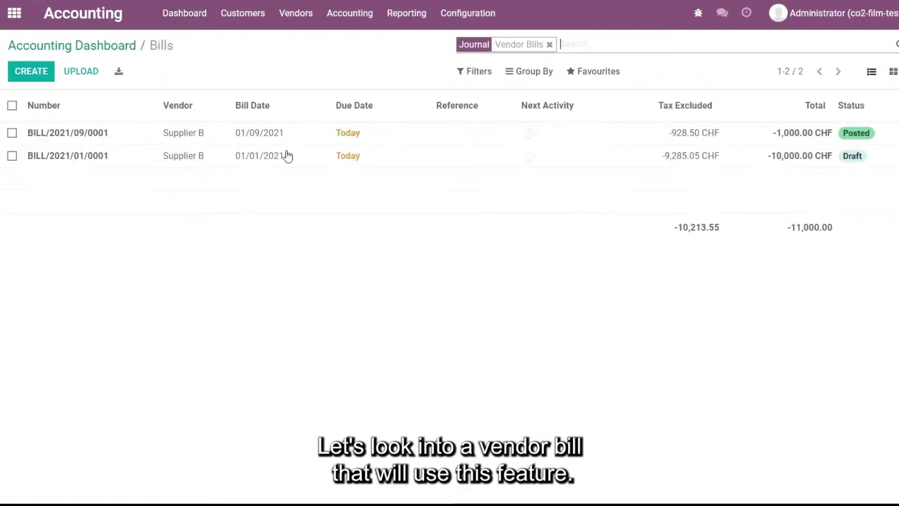
pyautogui.click(183, 157)
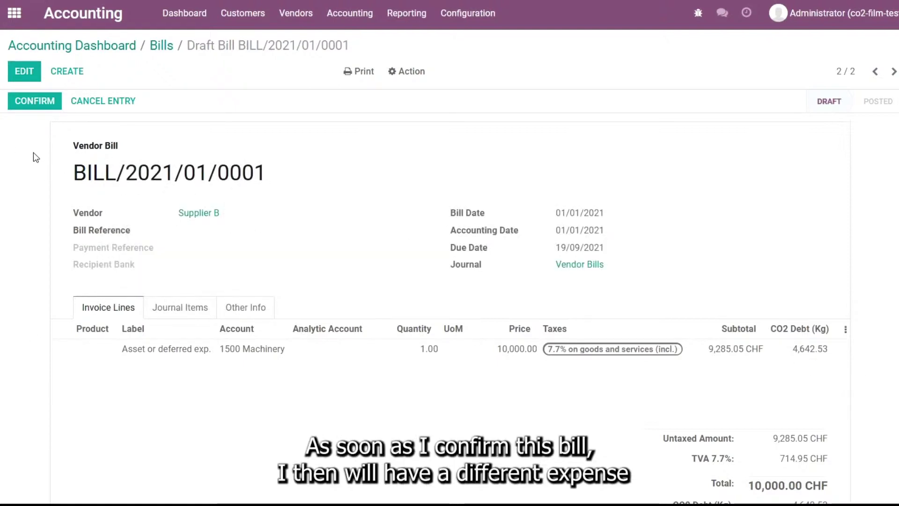
pyautogui.click(21, 104)
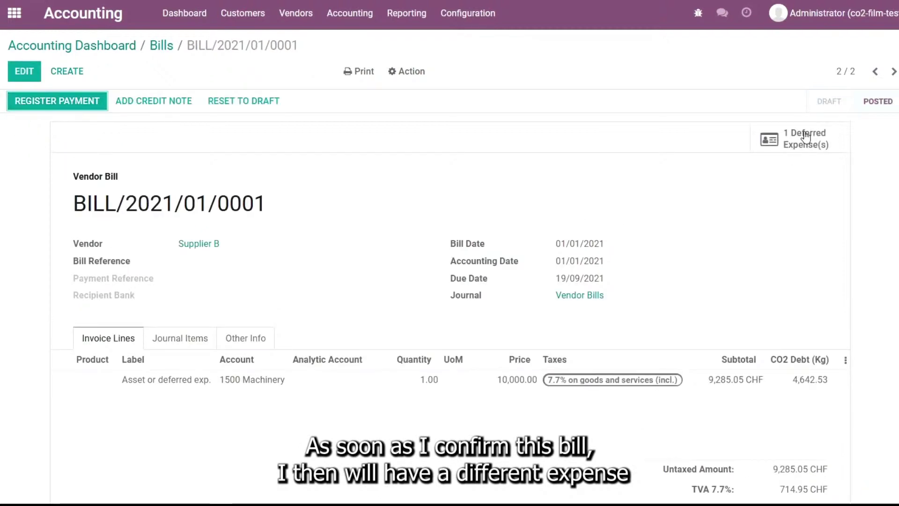
# Examine the yearly CO2 depreciation on the bill's deferred expense and list its related journal entries
pyautogui.click(805, 136)
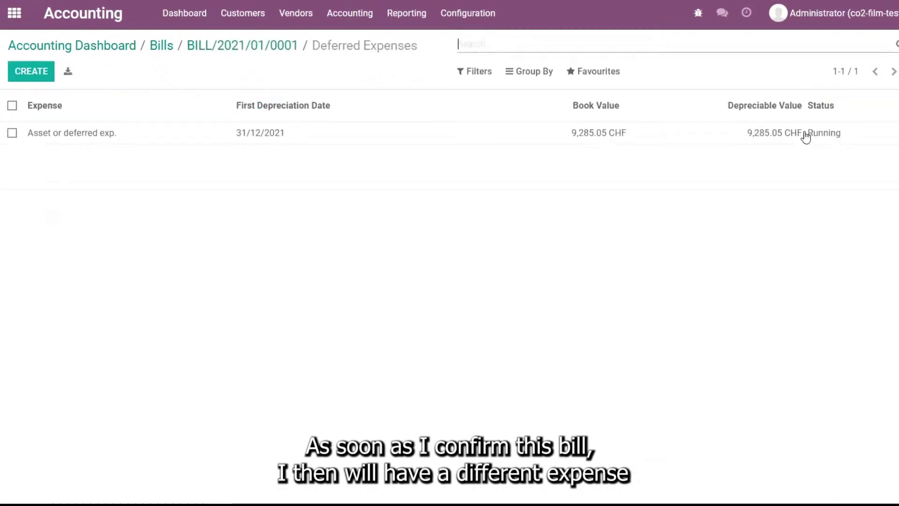
pyautogui.click(293, 138)
pyautogui.scroll(-5, 260, 403)
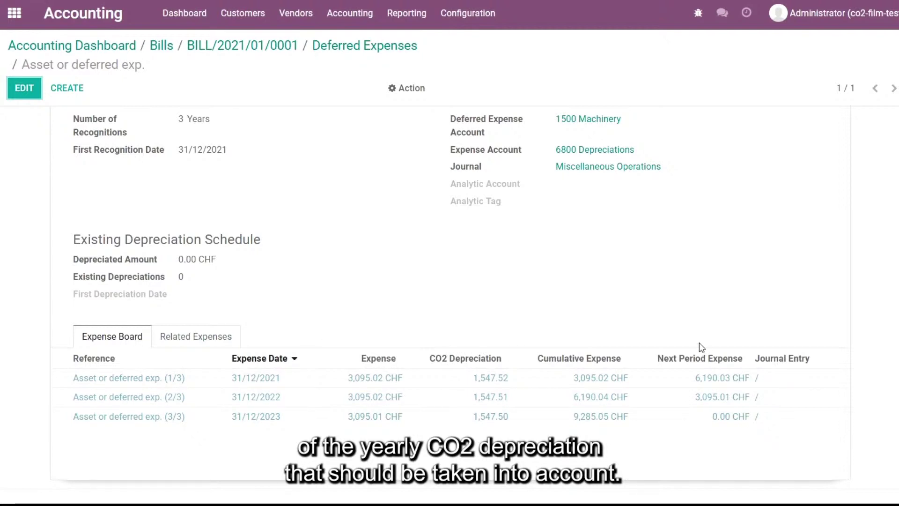
pyautogui.scroll(5, 699, 346)
pyautogui.click(801, 162)
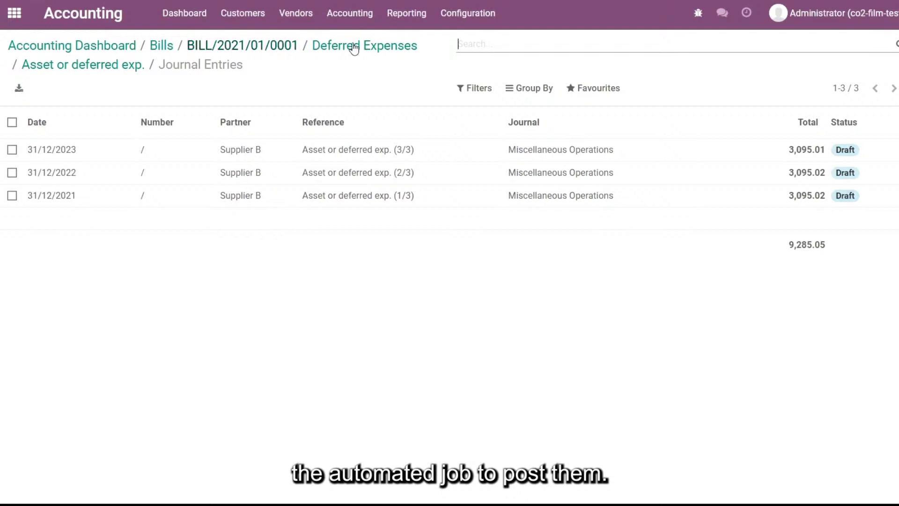
# Open the generic Balance Sheet CO2 report and remove its period comparison
pyautogui.click(414, 18)
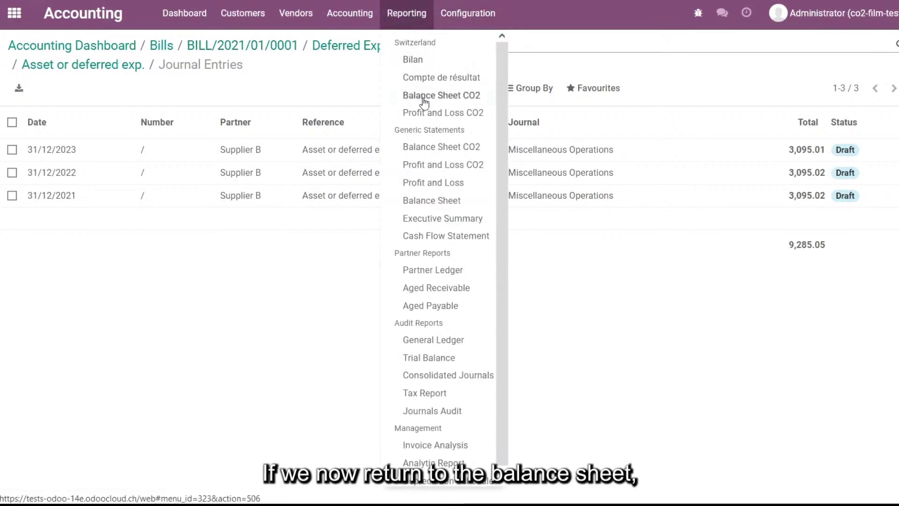
pyautogui.click(424, 148)
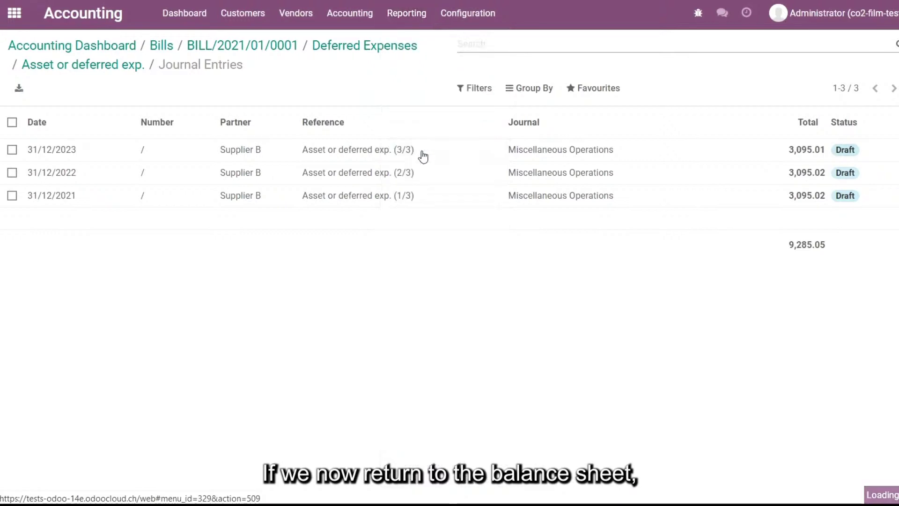
pyautogui.click(612, 70)
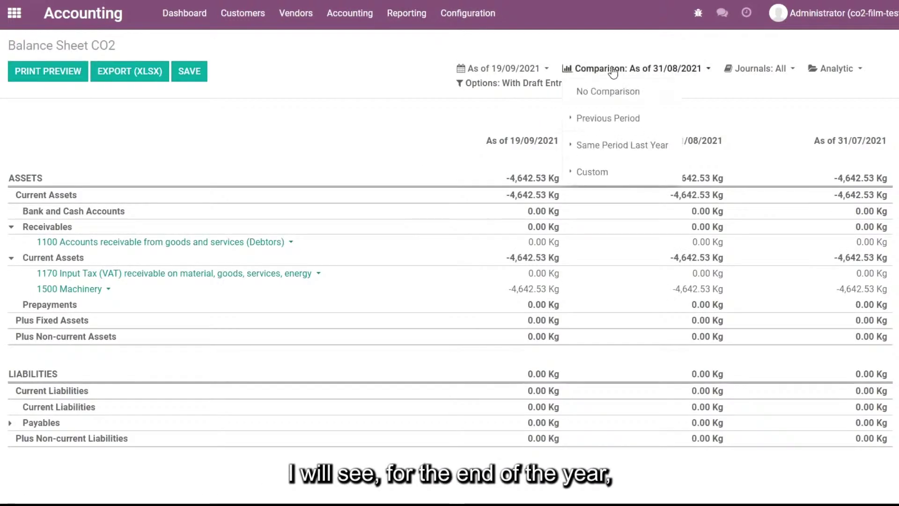
pyautogui.click(600, 98)
# Set the balance sheet's custom end date to 31/12/2021 and apply it to the report
pyautogui.click(501, 69)
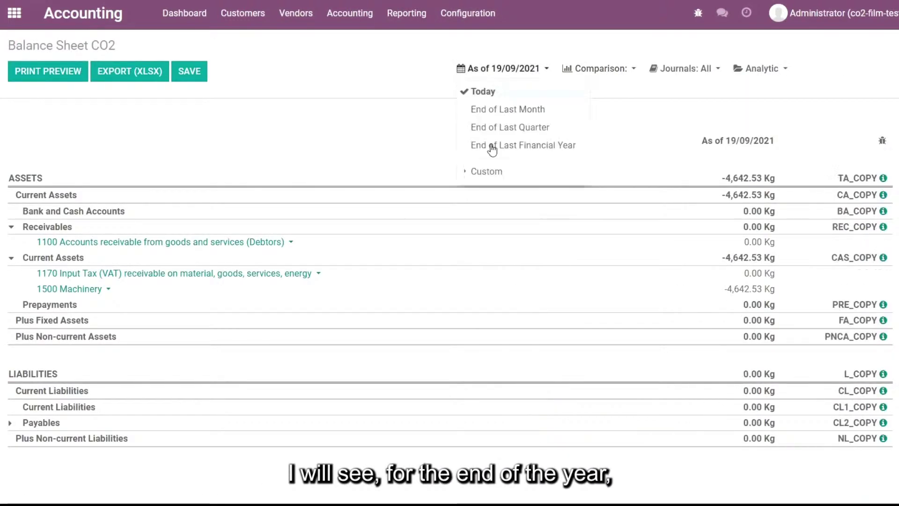
pyautogui.click(480, 181)
pyautogui.click(501, 204)
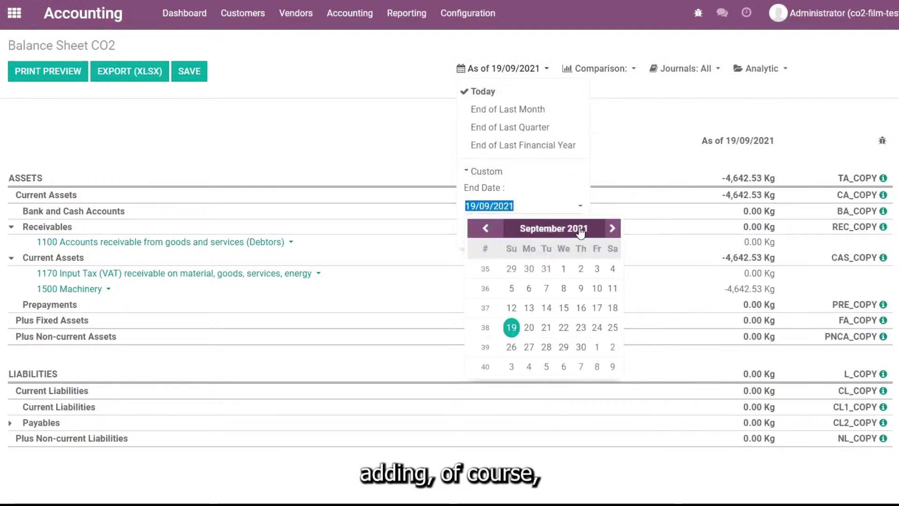
pyautogui.click(612, 228)
pyautogui.click(612, 228)
pyautogui.click(612, 228)
pyautogui.click(612, 228)
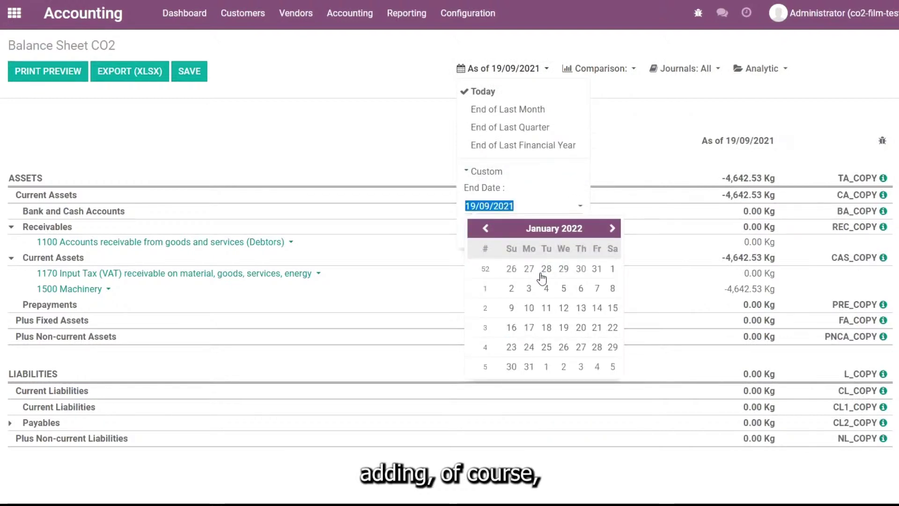
pyautogui.click(603, 269)
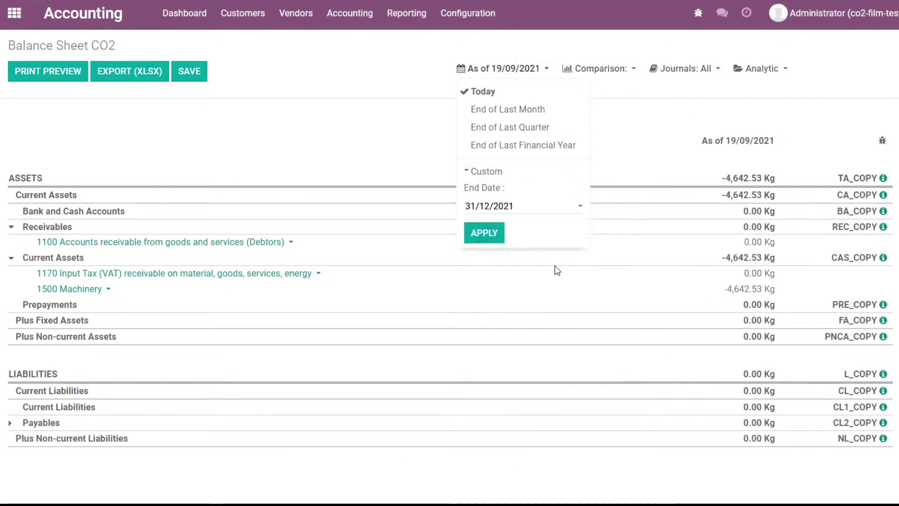
pyautogui.click(483, 232)
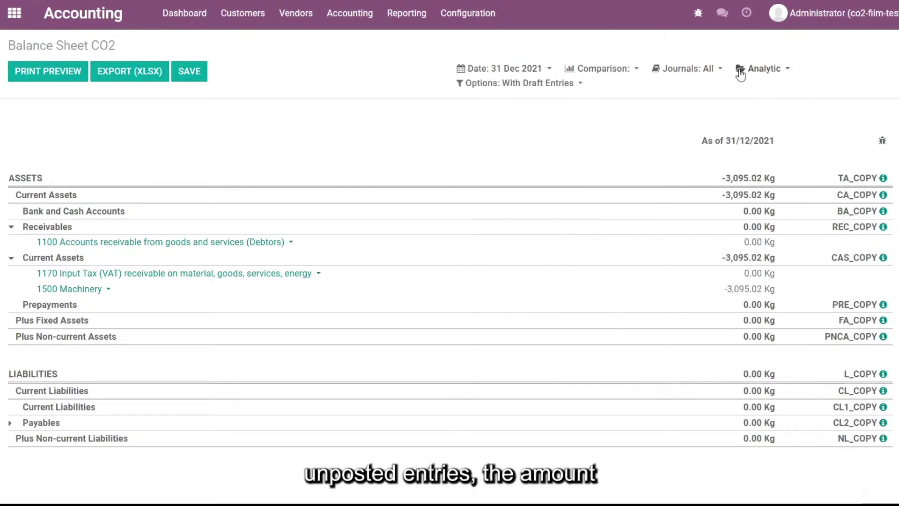
# Check whether the balance sheet includes unposted entries and set its date to Today
pyautogui.click(511, 85)
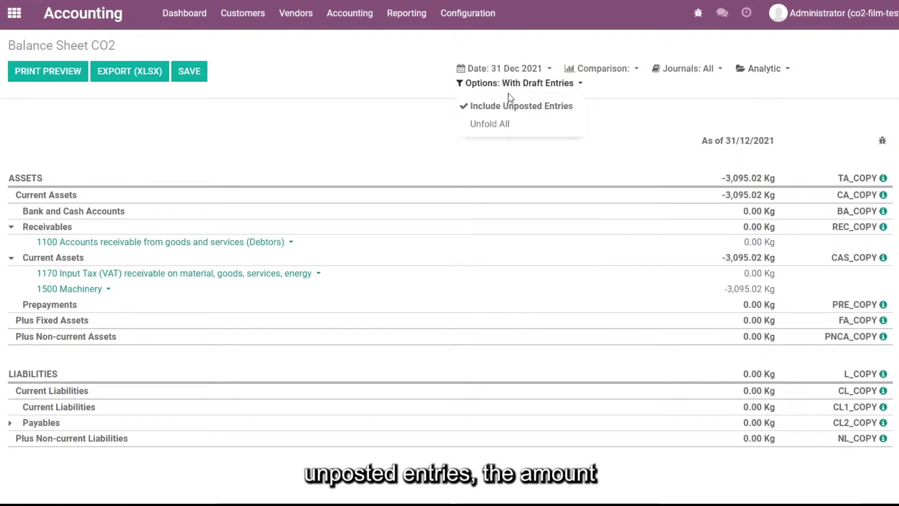
pyautogui.click(829, 92)
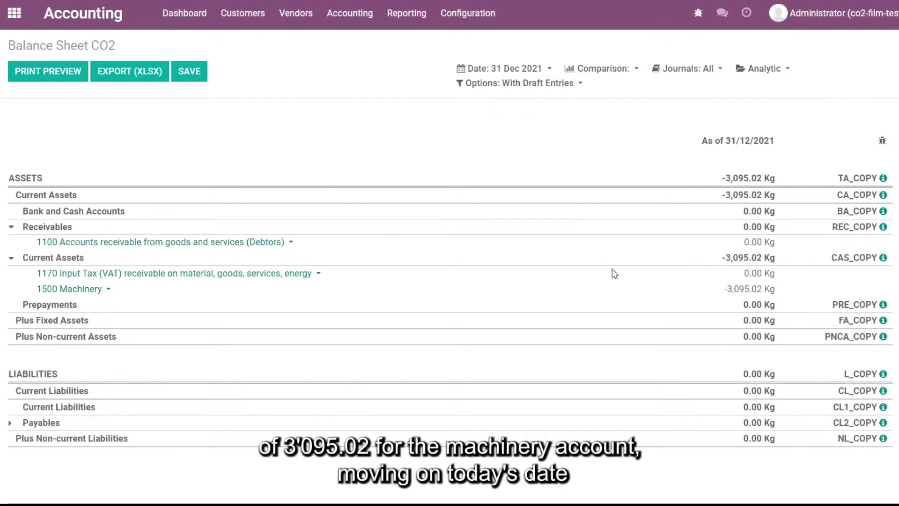
pyautogui.click(514, 70)
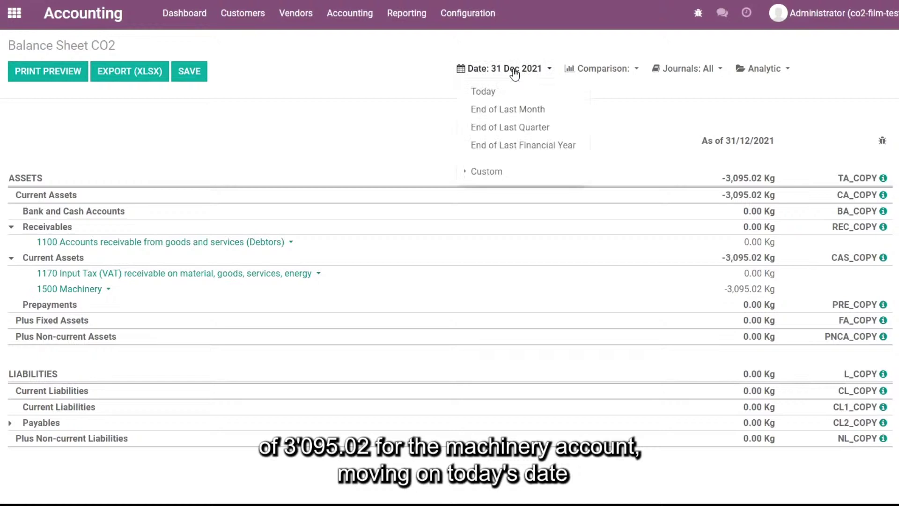
pyautogui.click(490, 92)
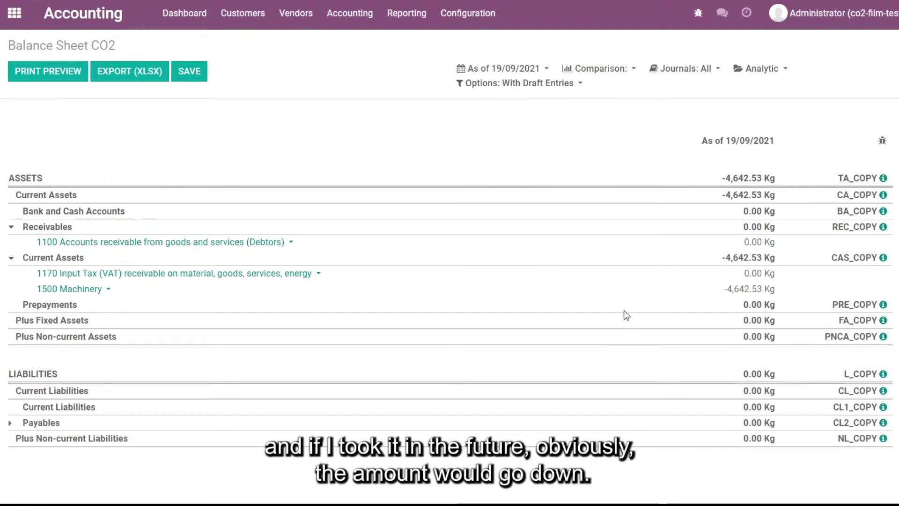
# Open the generic Profit and Loss CO2 report and apply a custom period ending 31/12/2022
pyautogui.click(406, 15)
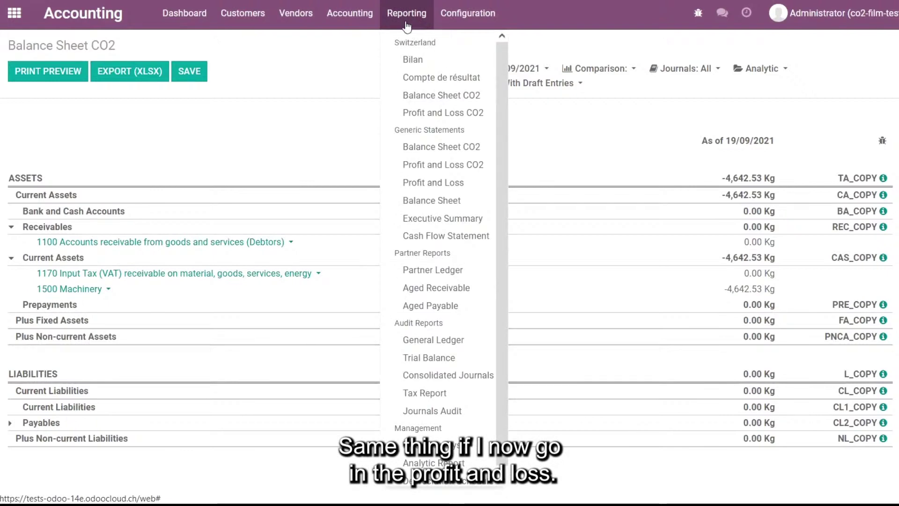
pyautogui.click(447, 169)
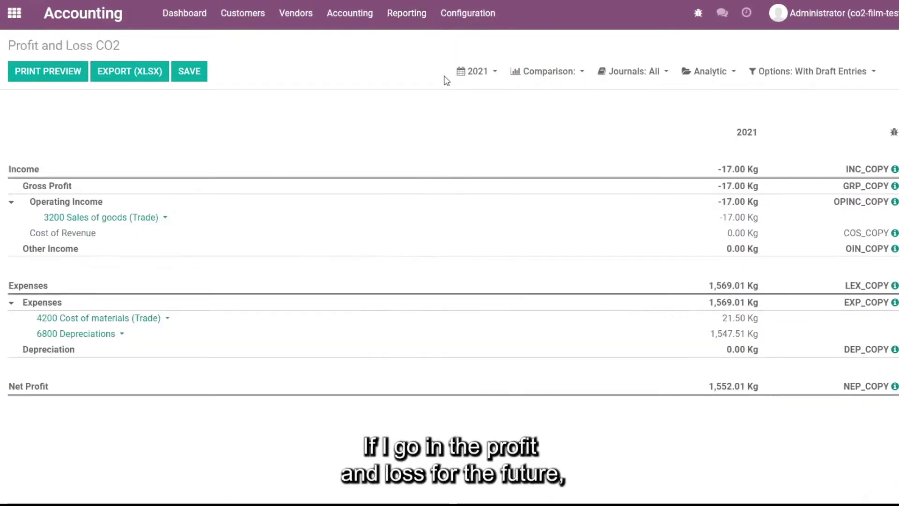
pyautogui.click(481, 74)
pyautogui.click(498, 220)
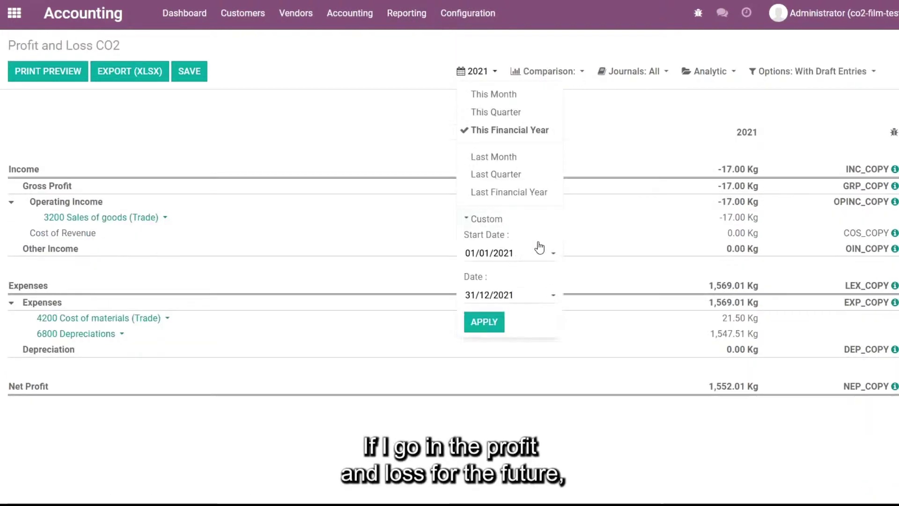
pyautogui.click(524, 257)
pyautogui.press('Escape')
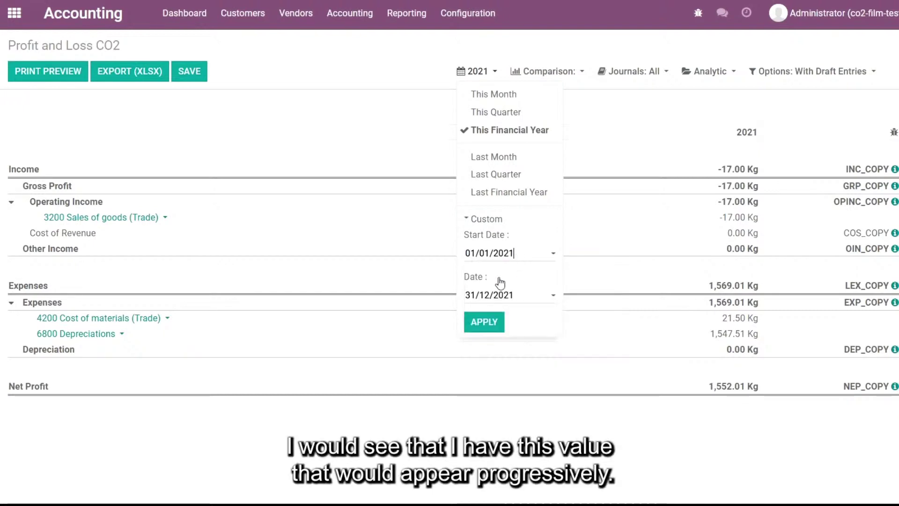
pyautogui.click(500, 295)
pyautogui.click(559, 135)
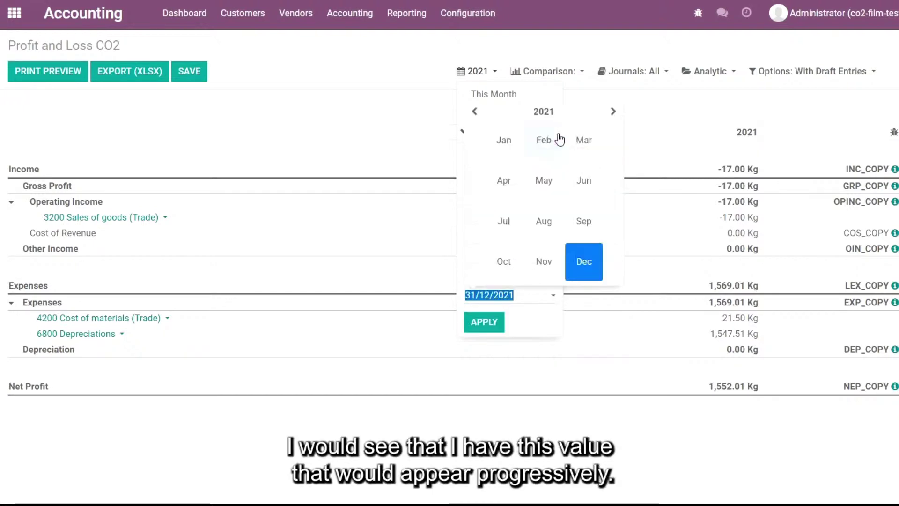
pyautogui.click(613, 111)
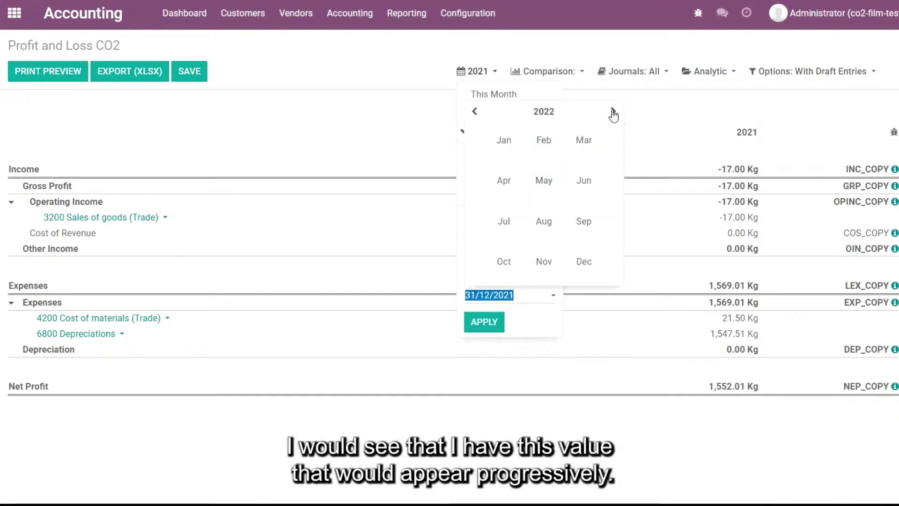
pyautogui.click(586, 268)
pyautogui.click(613, 253)
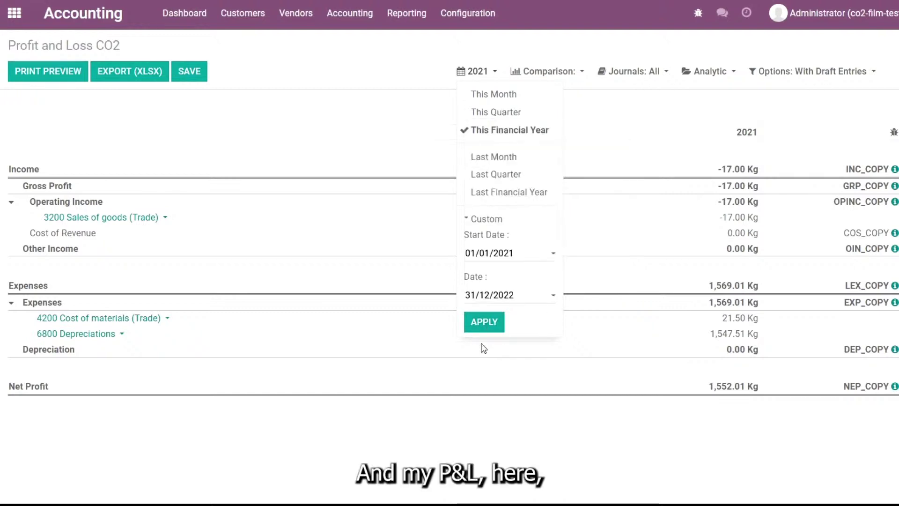
pyautogui.click(485, 322)
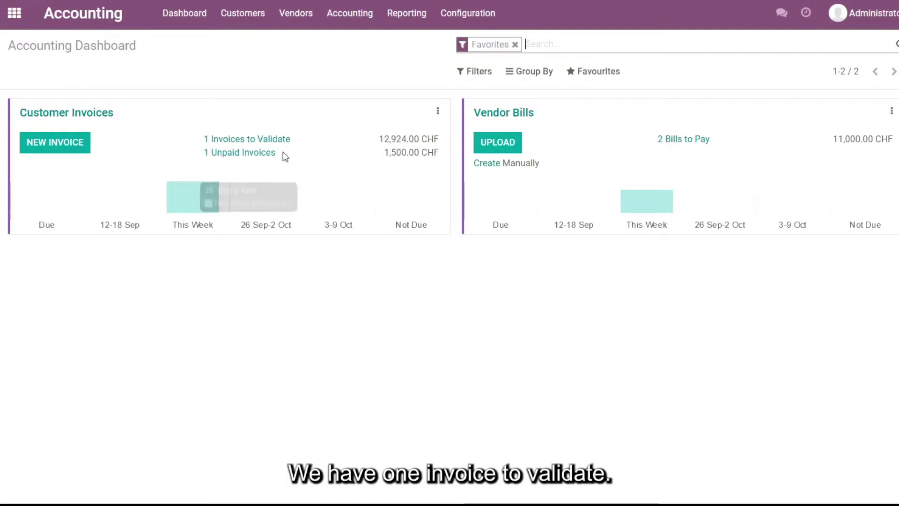
# Open the draft customer invoice INV/2021/01/0001 from the invoices to validate and confirm it
pyautogui.click(274, 141)
pyautogui.click(90, 138)
pyautogui.click(22, 70)
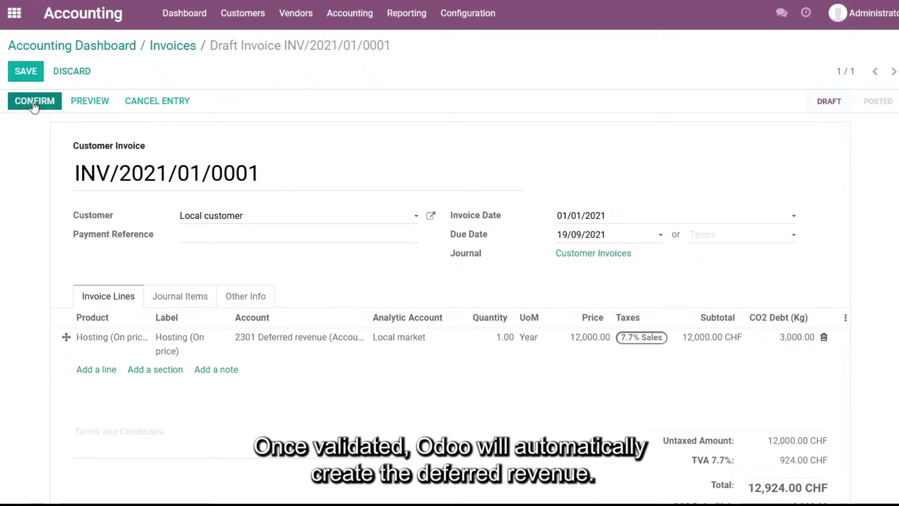
pyautogui.click(31, 103)
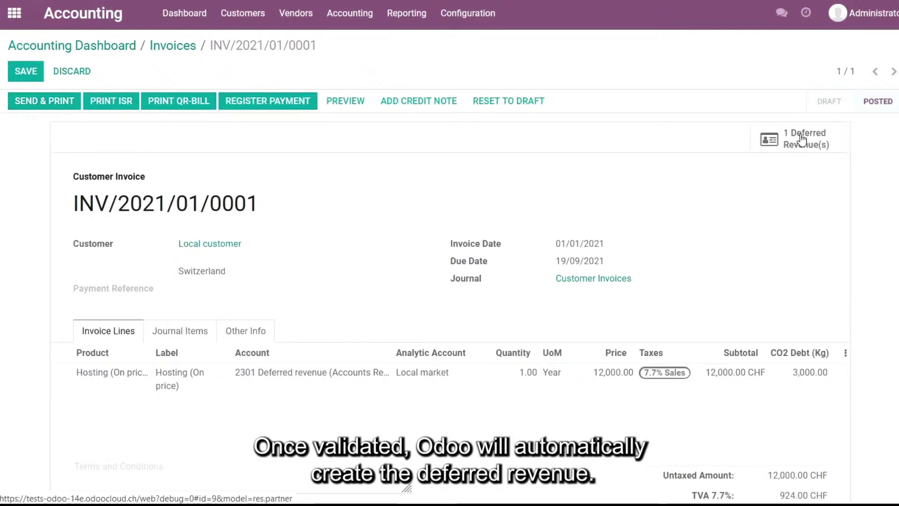
# Examine the monthly CO2 depreciation of the invoice's Hosting (On price) deferred revenue and list its related journal entries
pyautogui.click(815, 143)
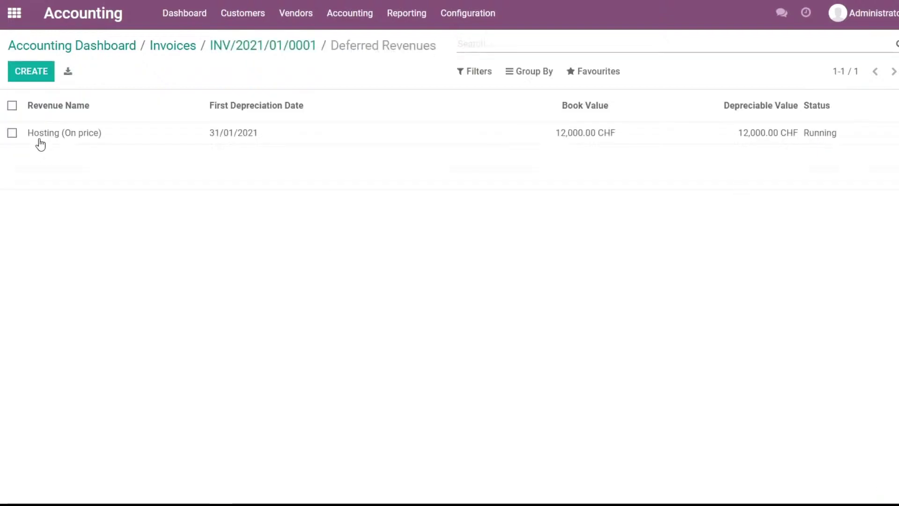
pyautogui.click(40, 136)
pyautogui.scroll(-7, 353, 369)
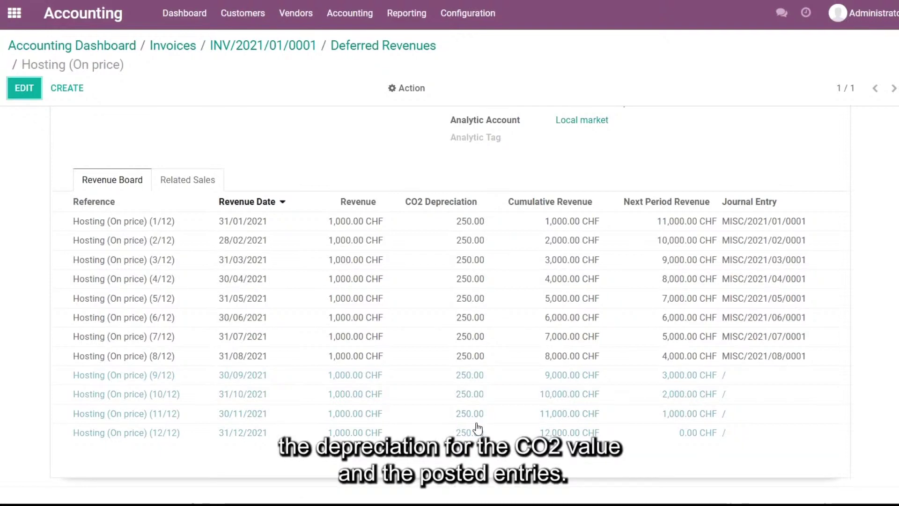
pyautogui.scroll(7, 478, 428)
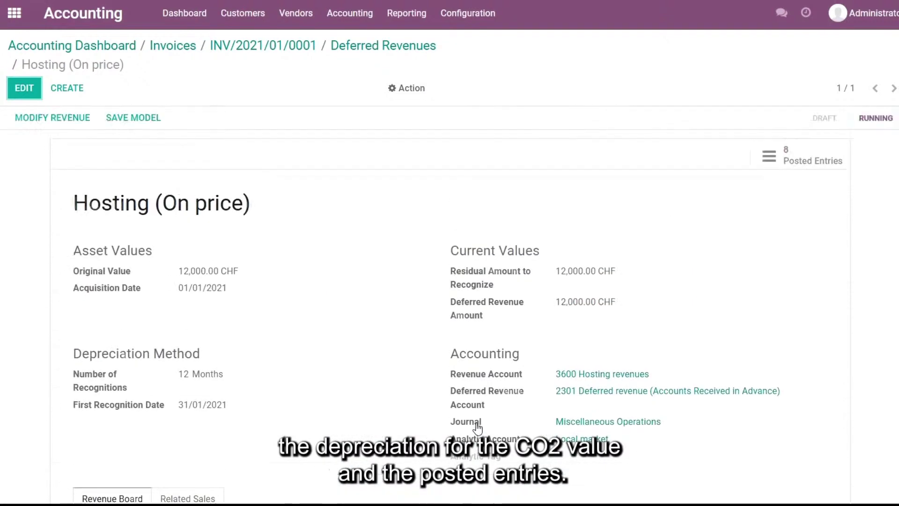
pyautogui.click(815, 144)
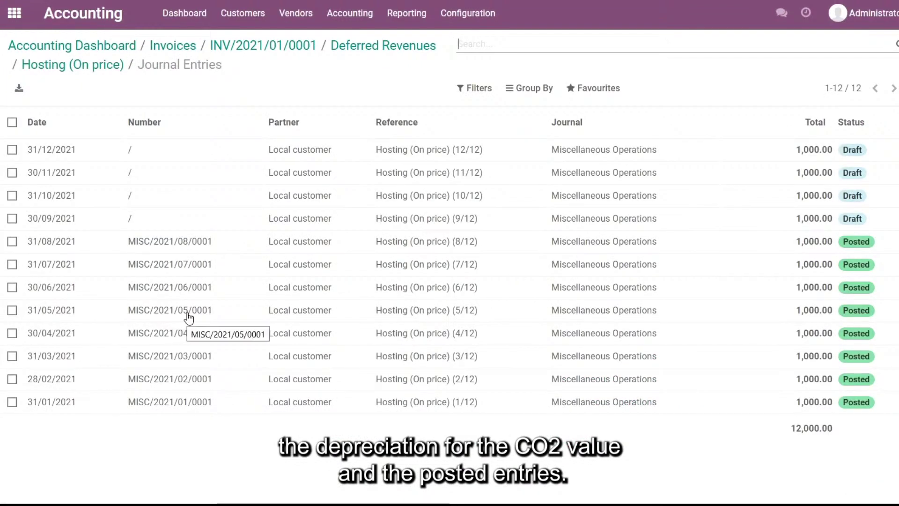
# Open the generic Profit and Loss CO2 report and compare Q3 2021 with Q2 2021
pyautogui.click(182, 18)
pyautogui.click(417, 15)
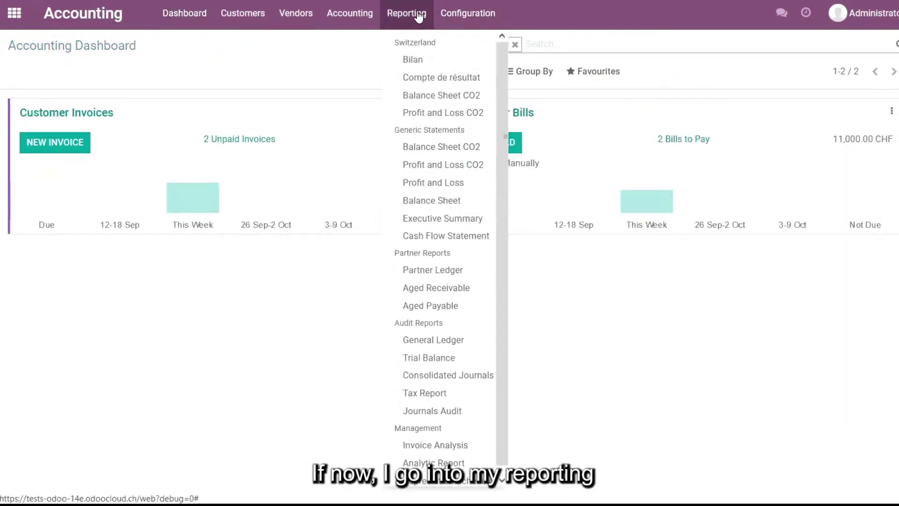
pyautogui.click(431, 166)
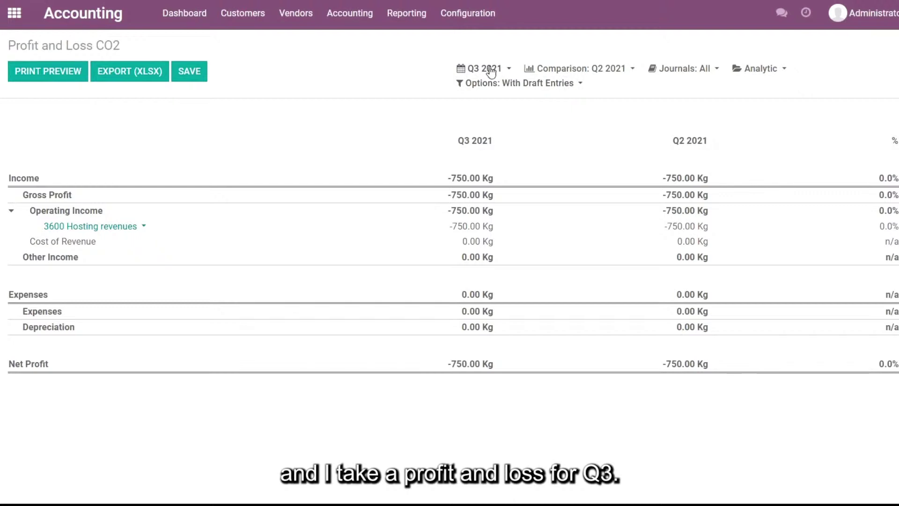
pyautogui.click(575, 72)
pyautogui.click(427, 68)
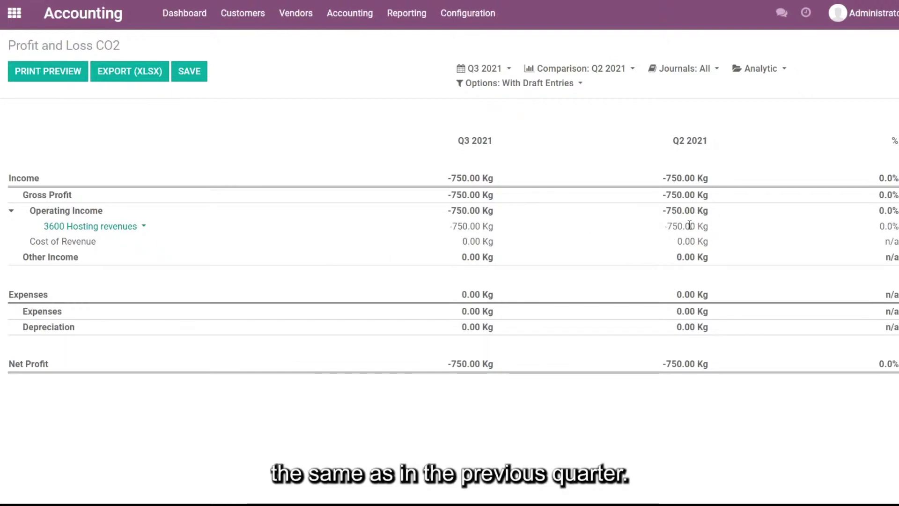
# Set the CO2 profit and loss period to this financial year and remove the Local market analytic filter
pyautogui.click(476, 70)
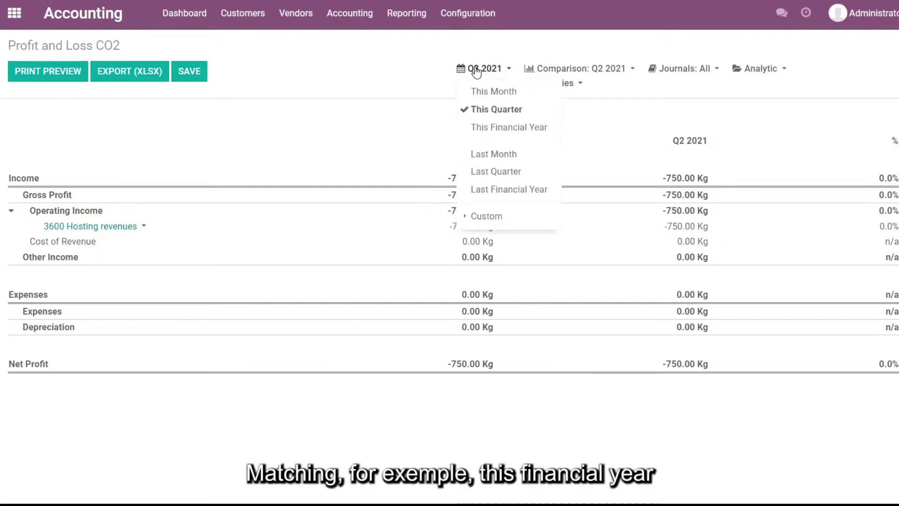
pyautogui.click(493, 127)
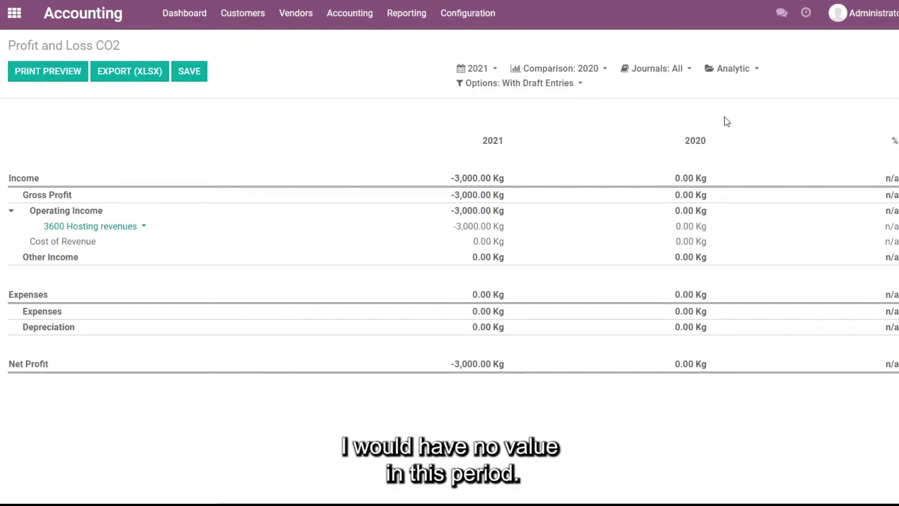
pyautogui.click(734, 70)
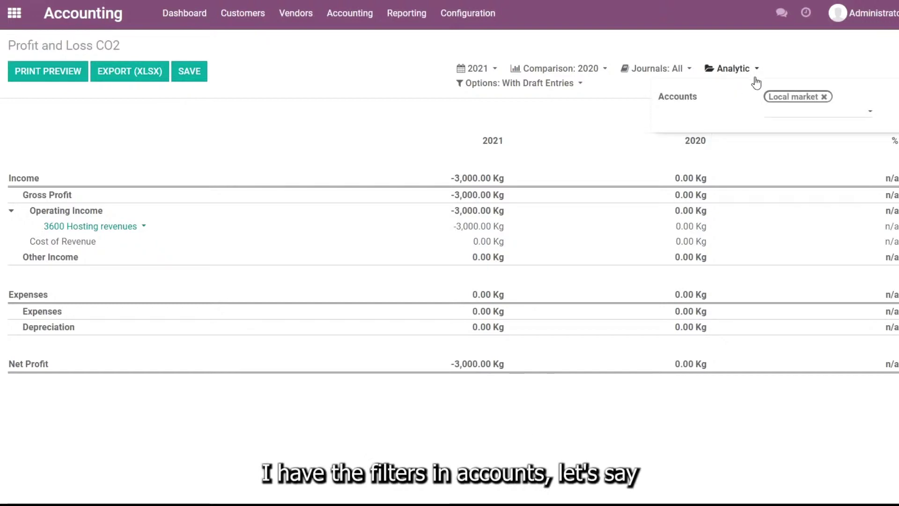
pyautogui.click(824, 97)
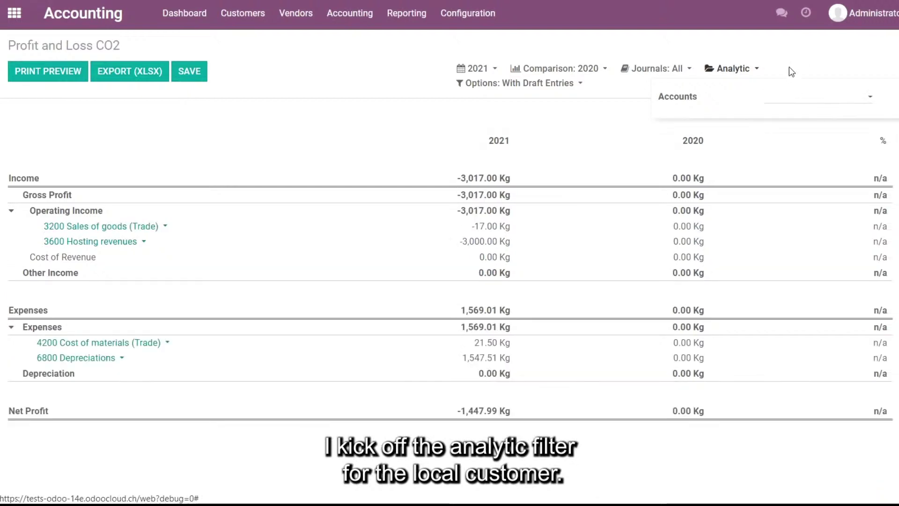
# Filter the CO2 profit and loss by the Export market analytic account, review it and return to the Accounting dashboard
pyautogui.click(803, 100)
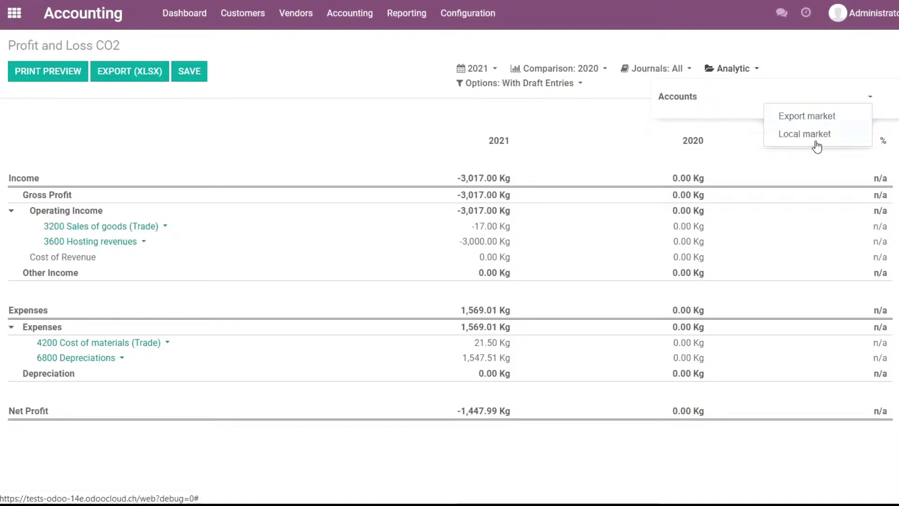
pyautogui.click(814, 116)
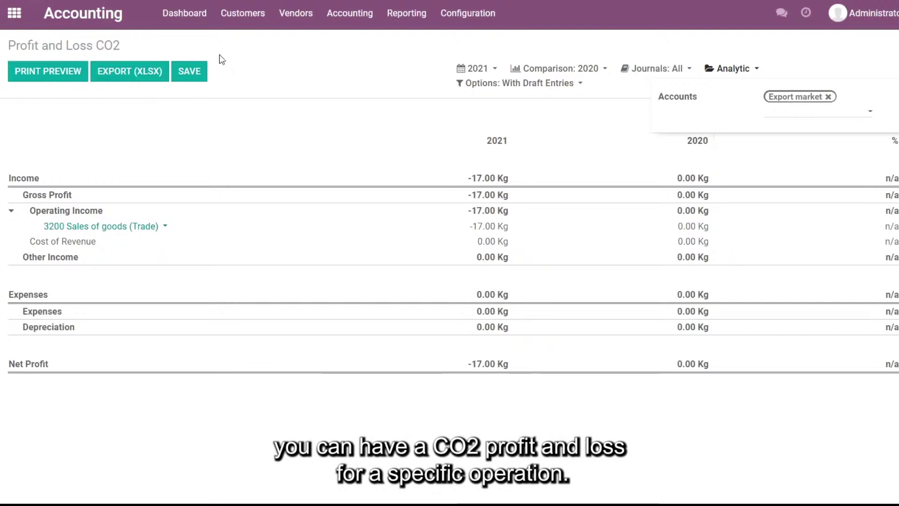
pyautogui.click(169, 16)
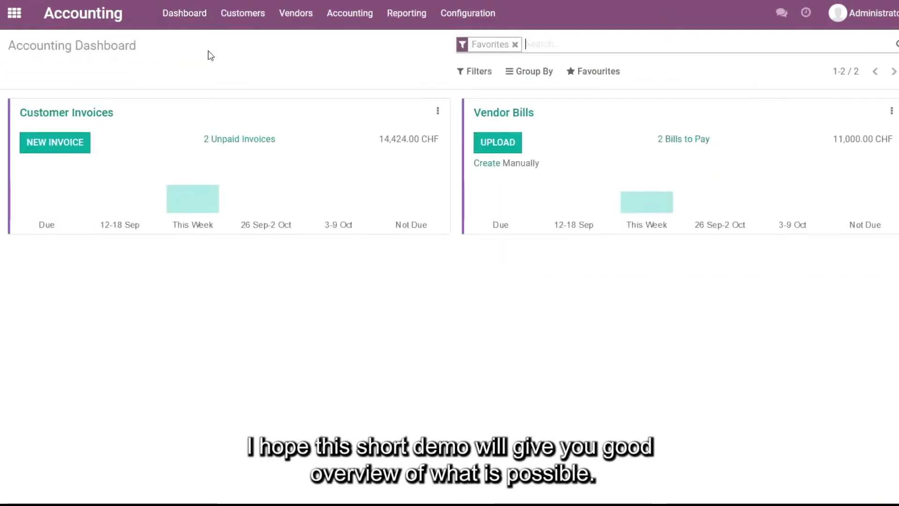